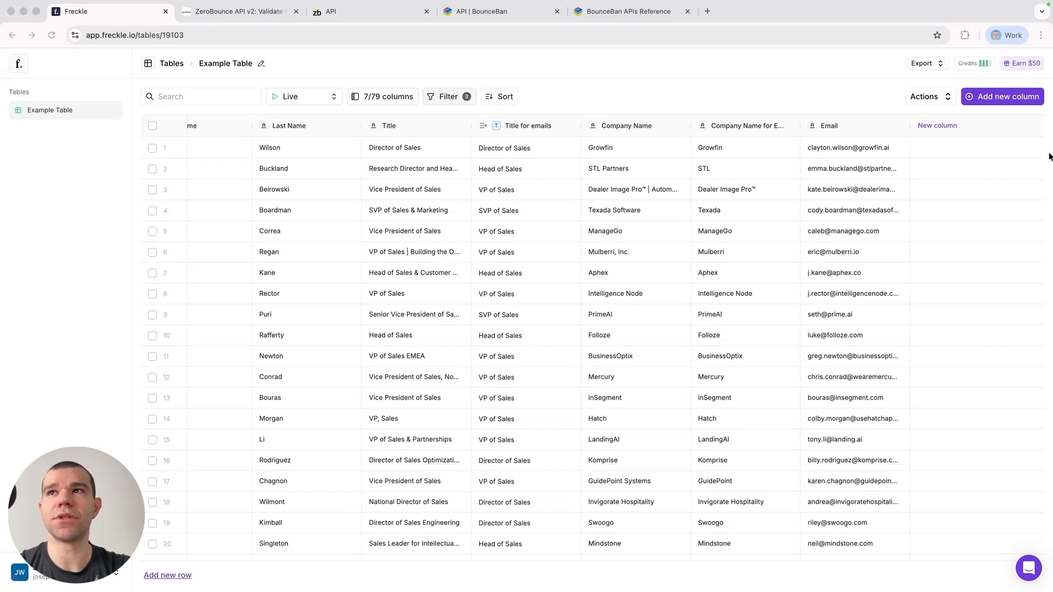
# Step: Add a new HTTP API column to the table and set its request method to GET
pyautogui.click(941, 125)
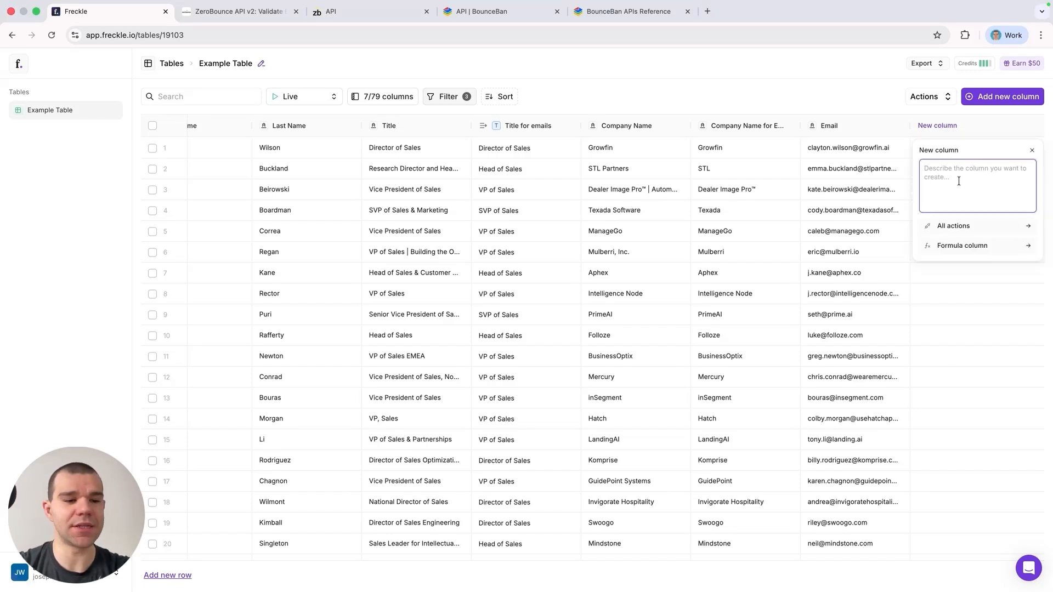
pyautogui.click(969, 225)
pyautogui.scroll(-5, 966, 301)
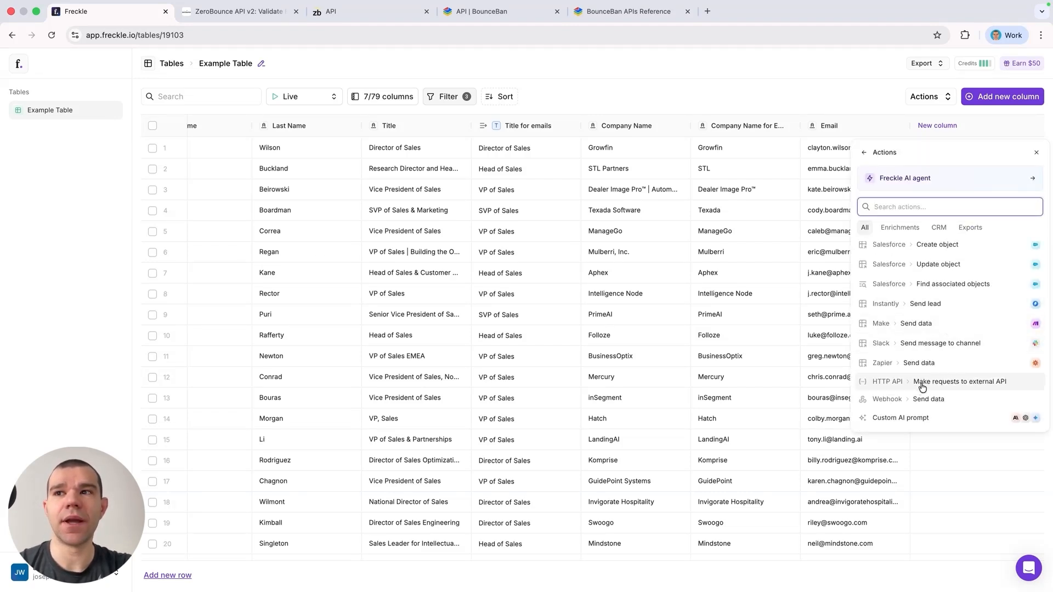
pyautogui.click(921, 388)
pyautogui.click(857, 136)
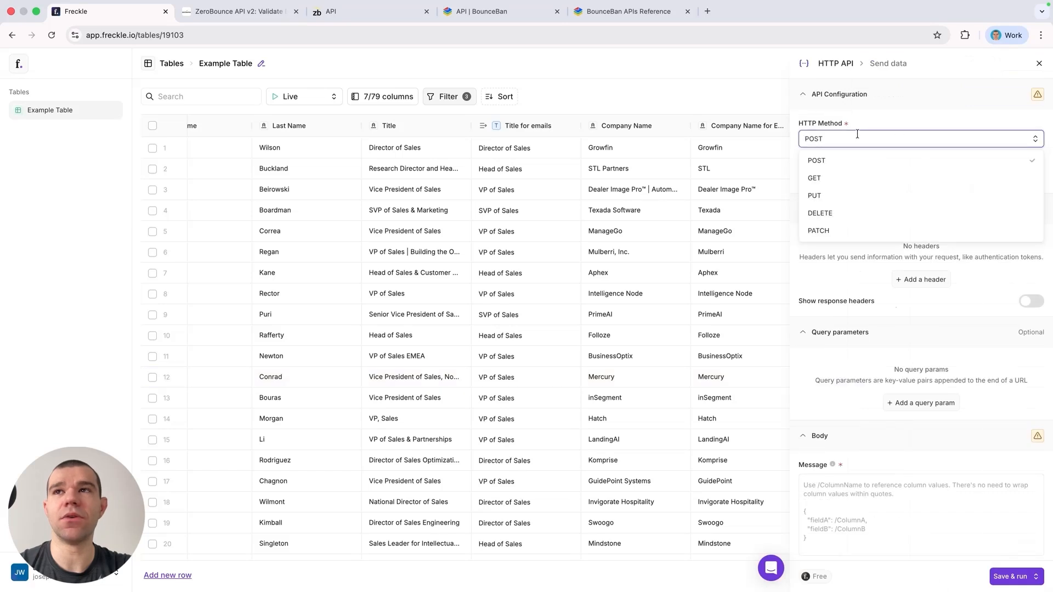
pyautogui.click(829, 178)
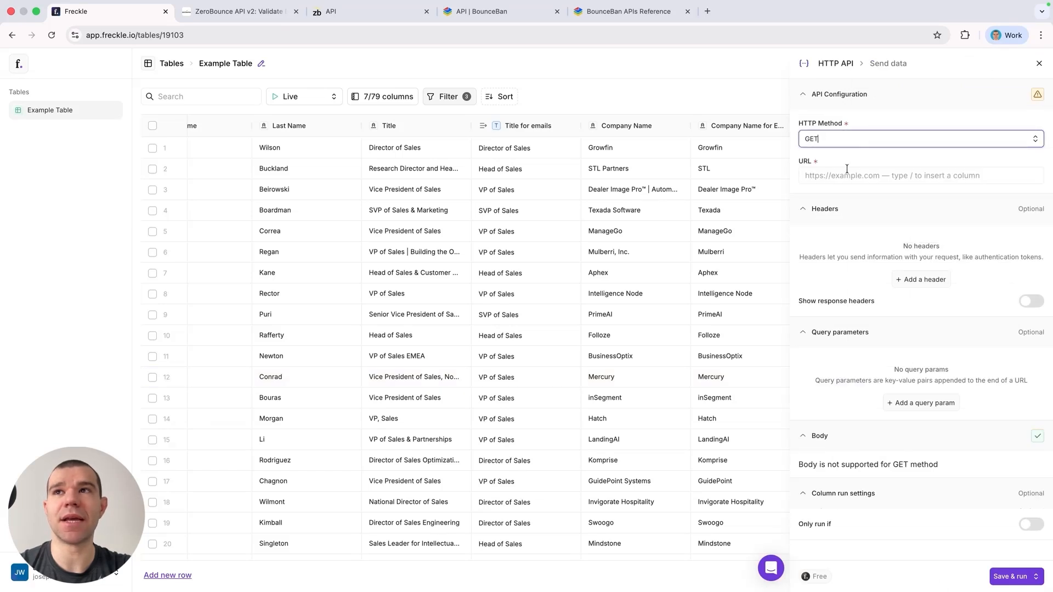
pyautogui.click(846, 171)
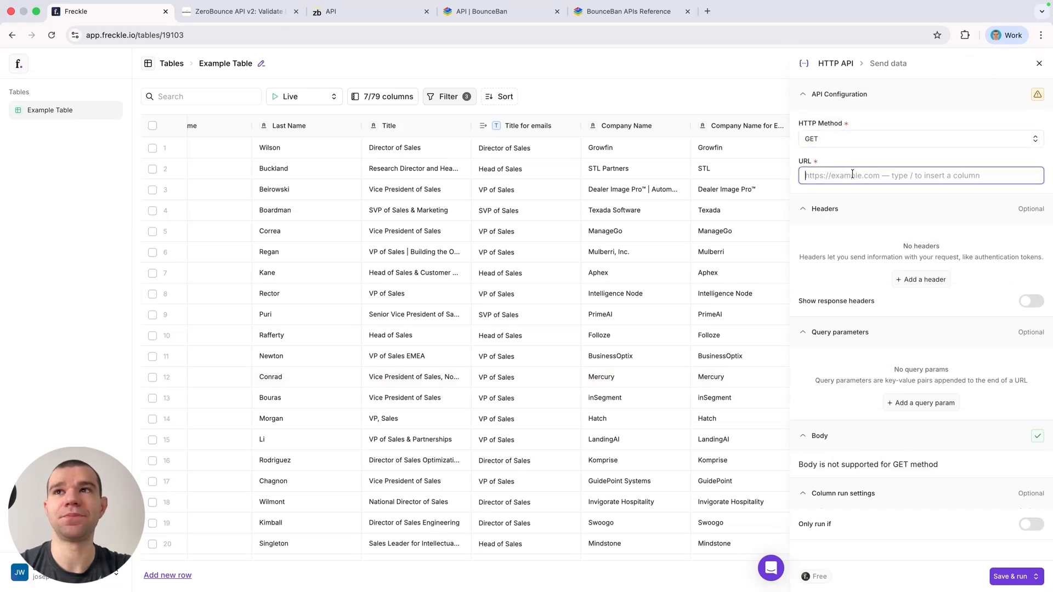
# Step: Copy the default validate URL from the ZeroBounce docs and paste it as the request URL
pyautogui.click(288, 12)
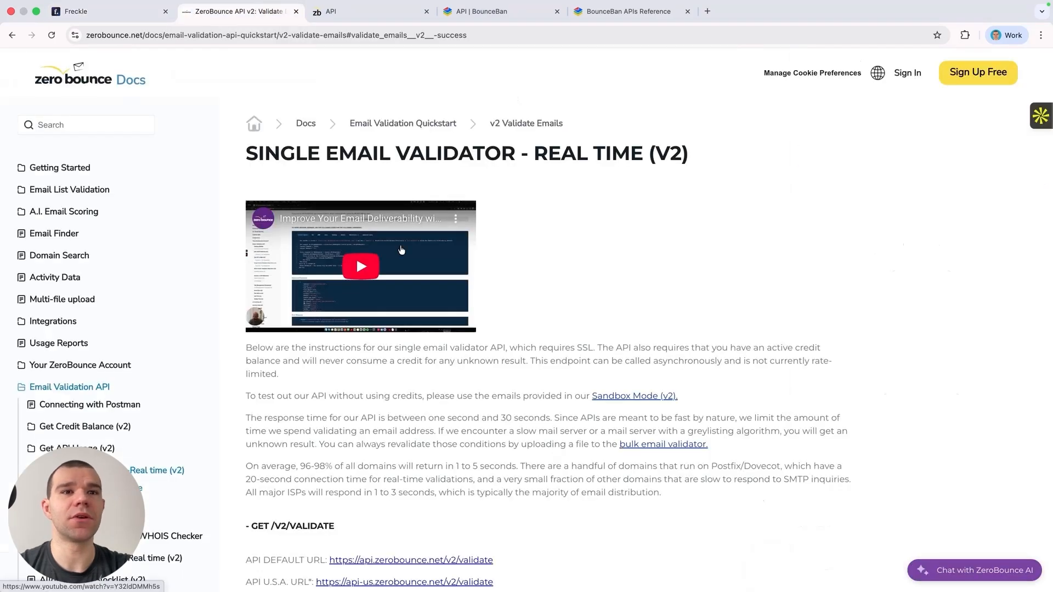
pyautogui.scroll(-3, 401, 250)
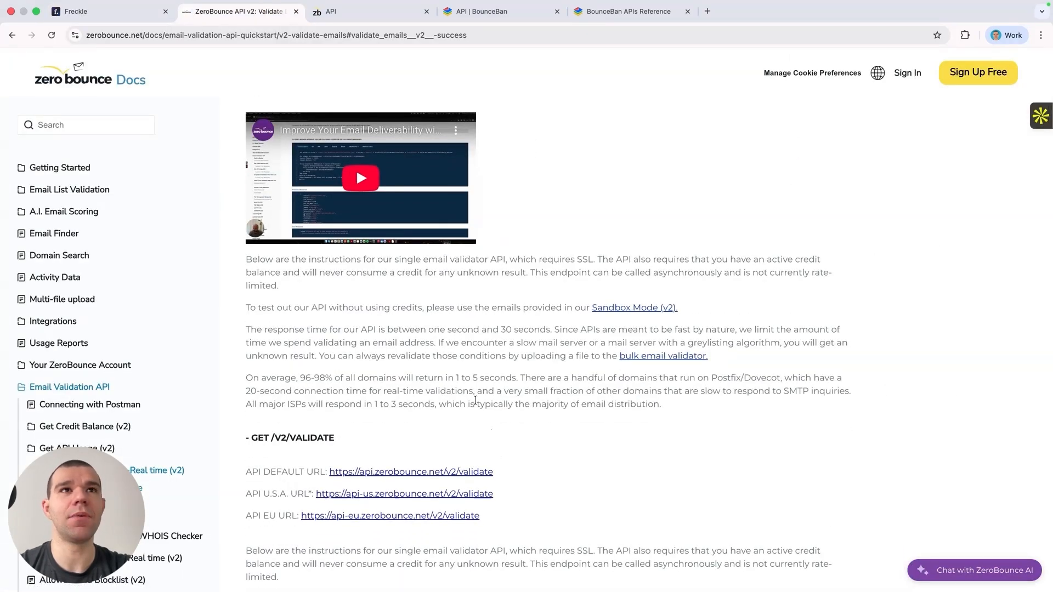
pyautogui.scroll(3, 475, 401)
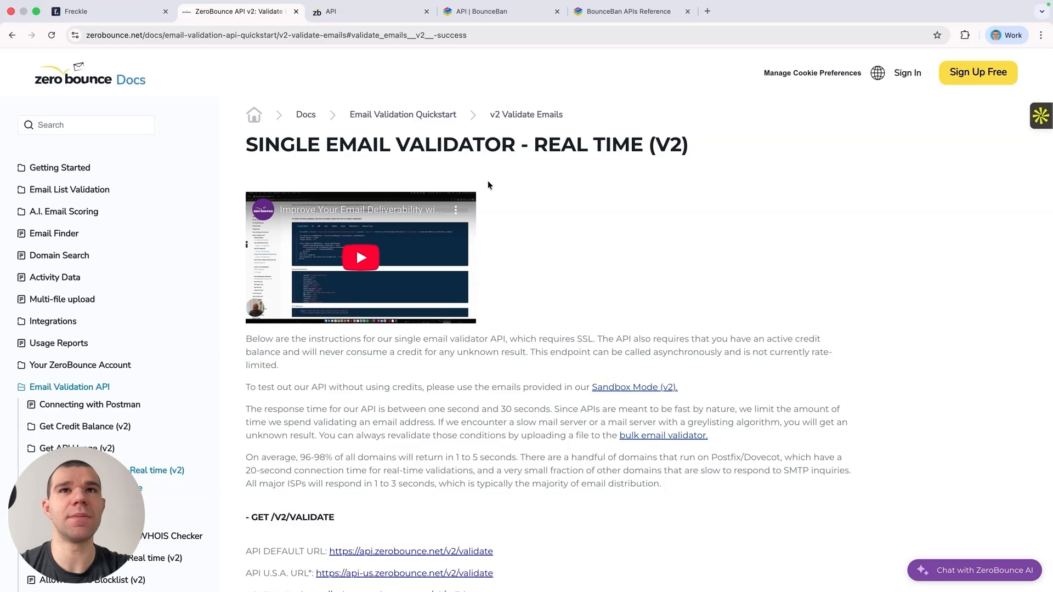
pyautogui.scroll(-4, 488, 184)
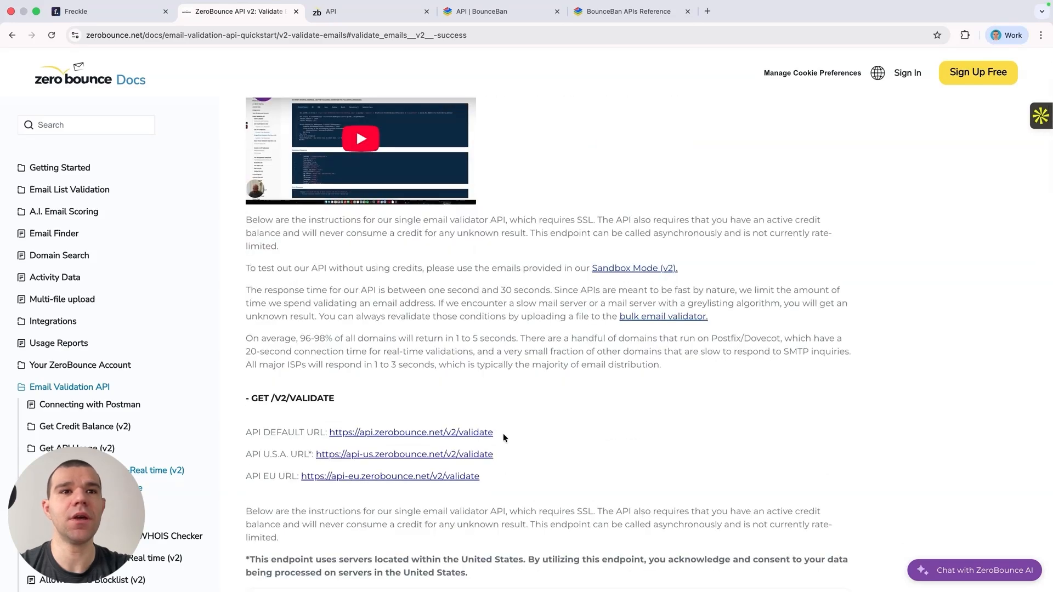
pyautogui.moveTo(504, 437); pyautogui.dragTo(330, 430)
pyautogui.press('super+c')
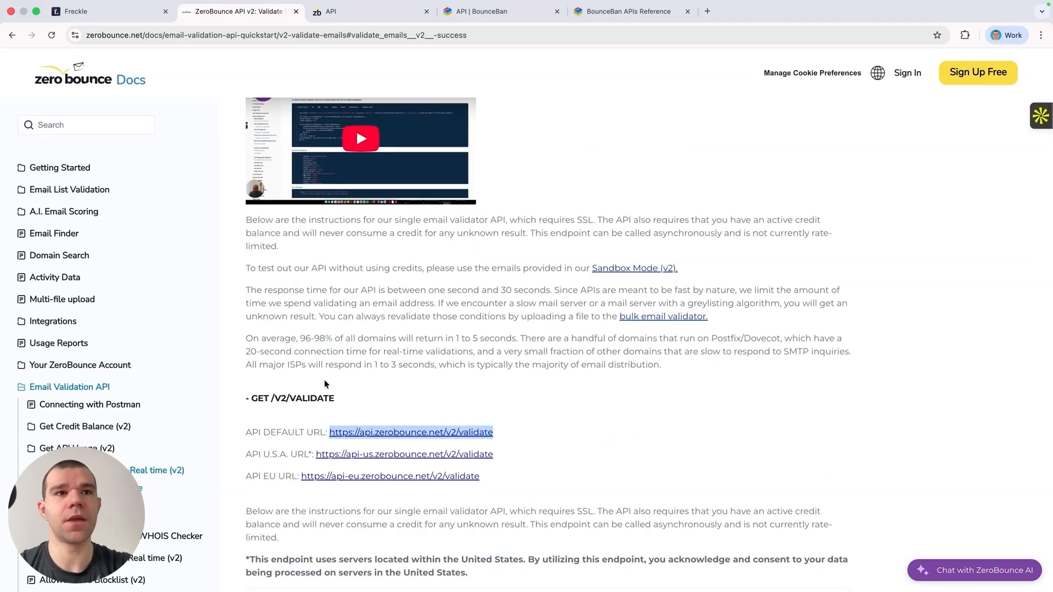
pyautogui.click(138, 16)
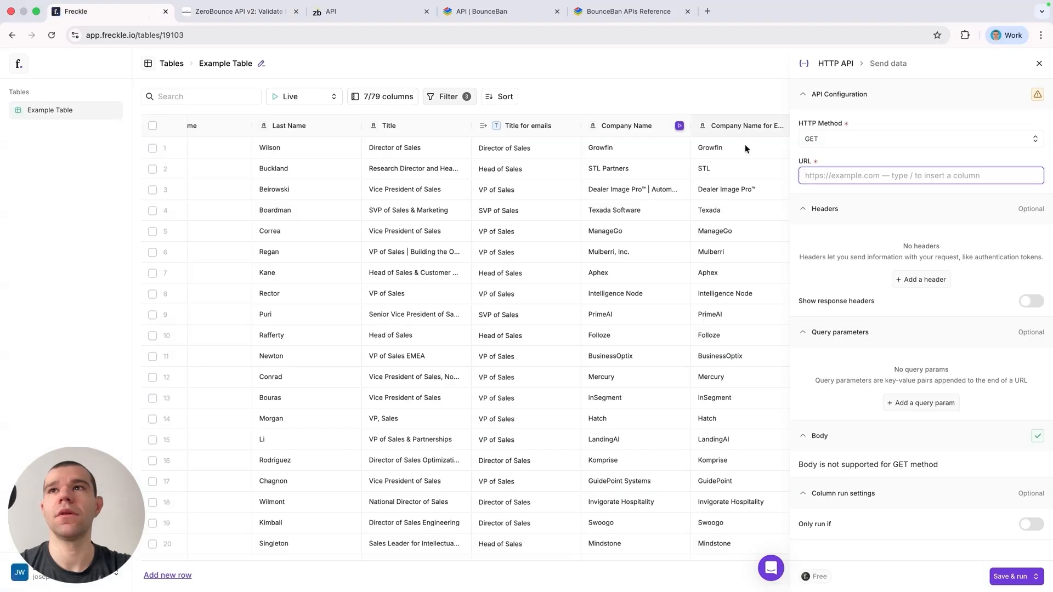
pyautogui.click(858, 177)
pyautogui.press('super+v')
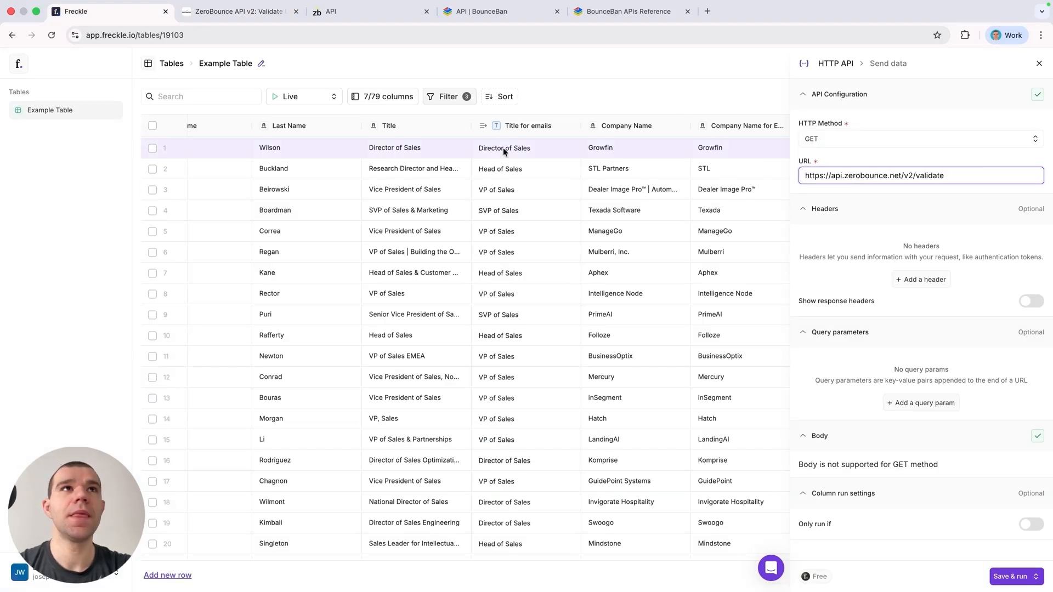
# Step: Check the docs' URL parameters, then add an email query parameter mapped to the Email column
pyautogui.click(244, 12)
pyautogui.scroll(-2, 426, 386)
pyautogui.scroll(-6, 426, 384)
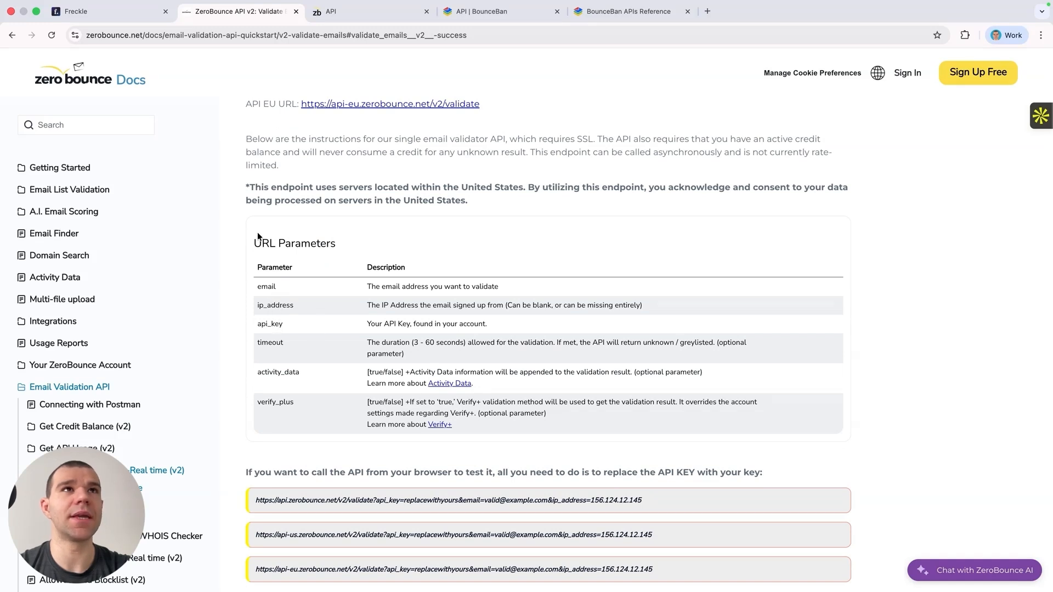
pyautogui.click(127, 17)
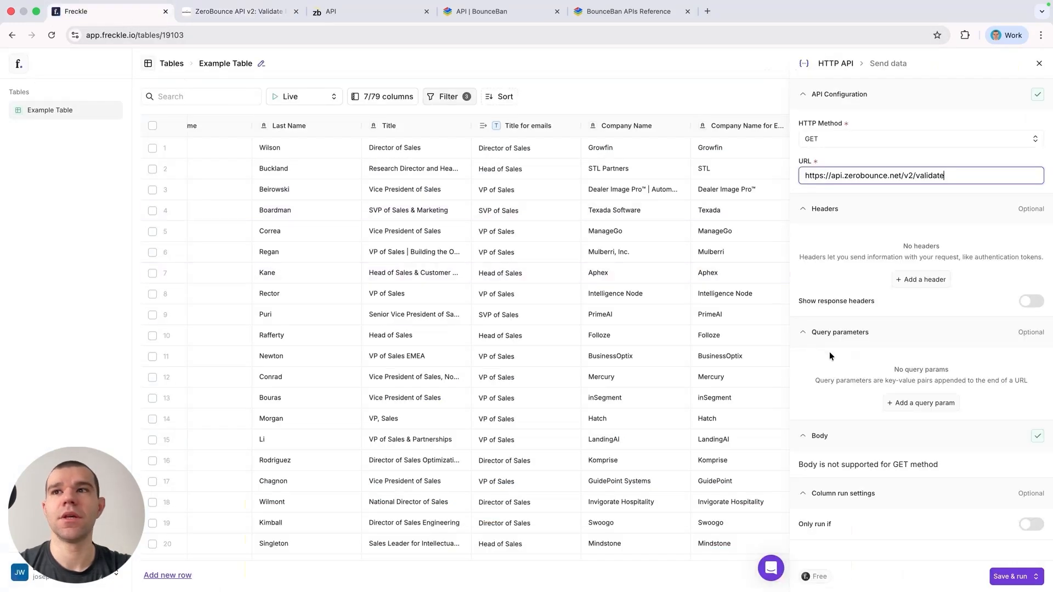
pyautogui.click(913, 403)
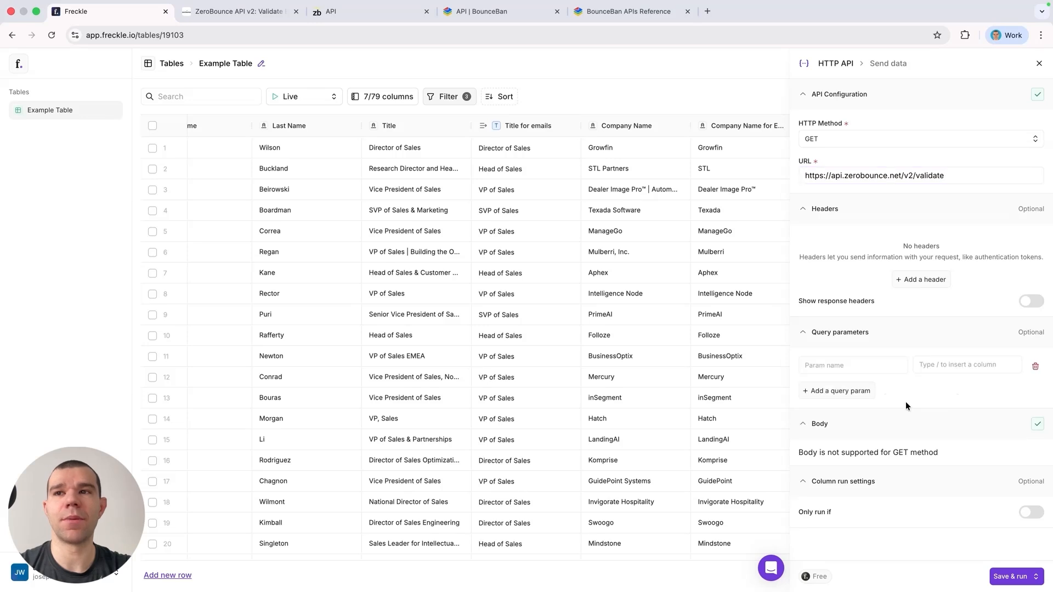
pyautogui.click(826, 365)
pyautogui.write('email')
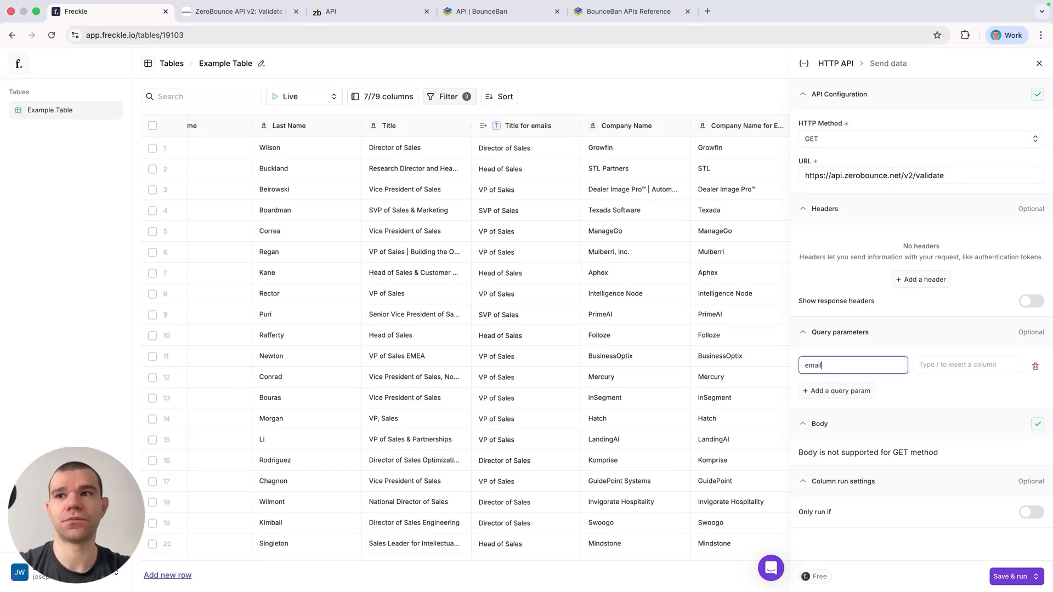
pyautogui.press('Tab')
pyautogui.write('/email')
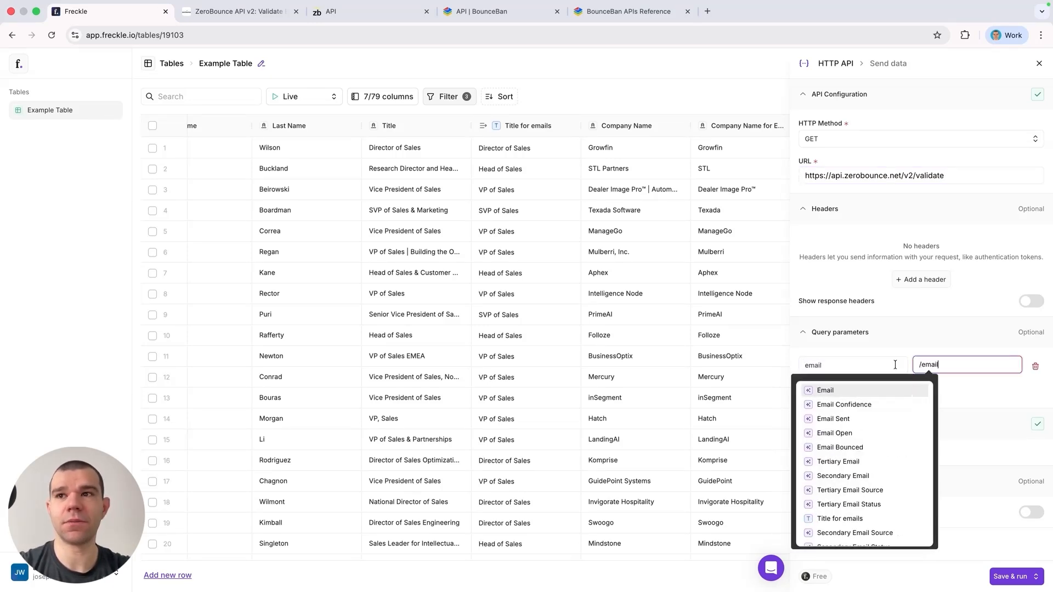
pyautogui.click(858, 390)
pyautogui.click(860, 390)
pyautogui.click(858, 390)
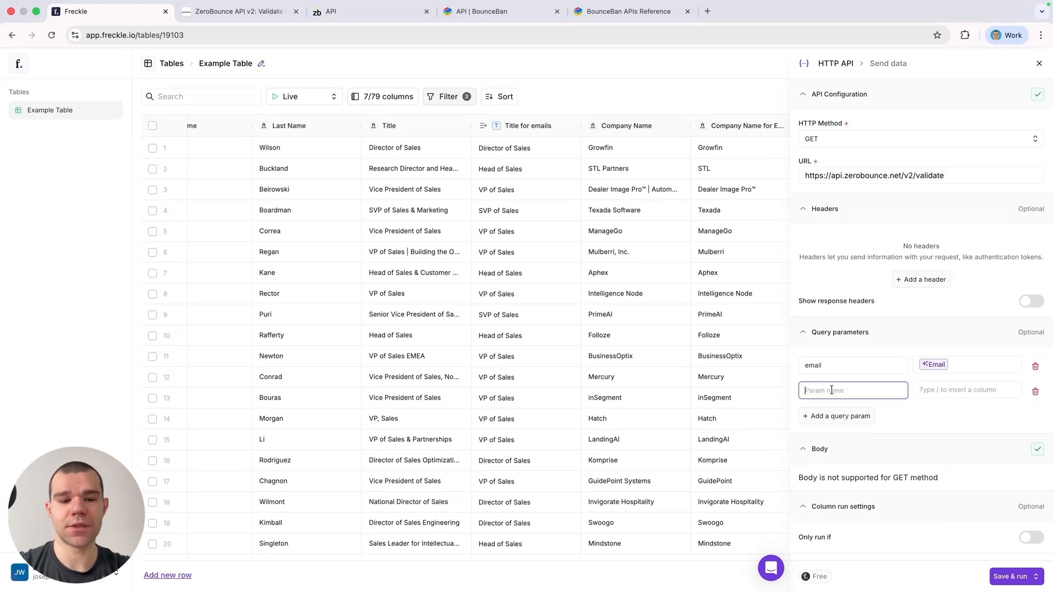
# Step: Add an api_key query parameter and paste the ZeroBounce account API key as its value
pyautogui.write('api')
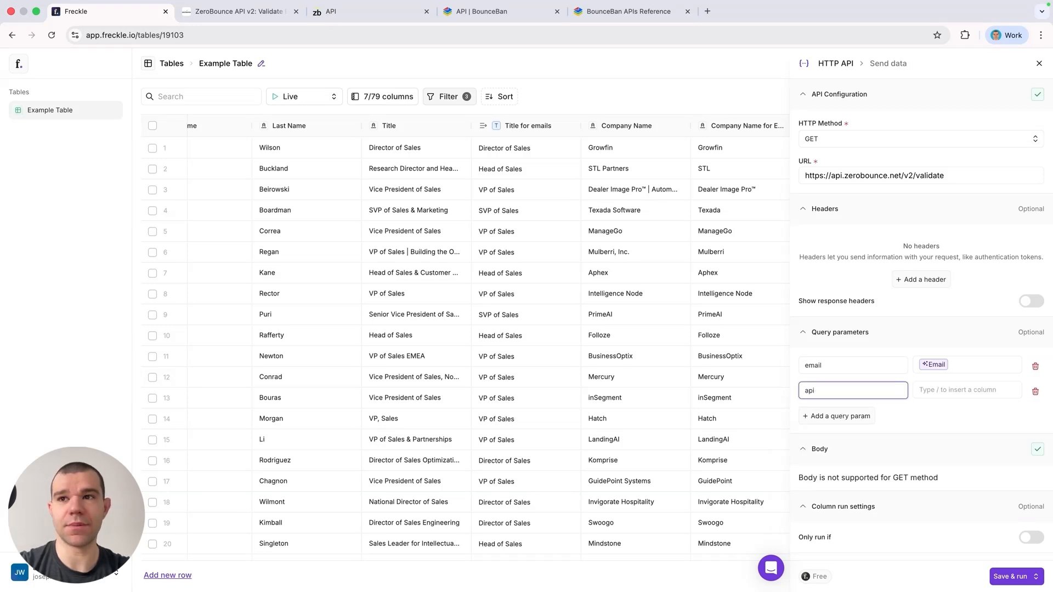
pyautogui.write('+_key')
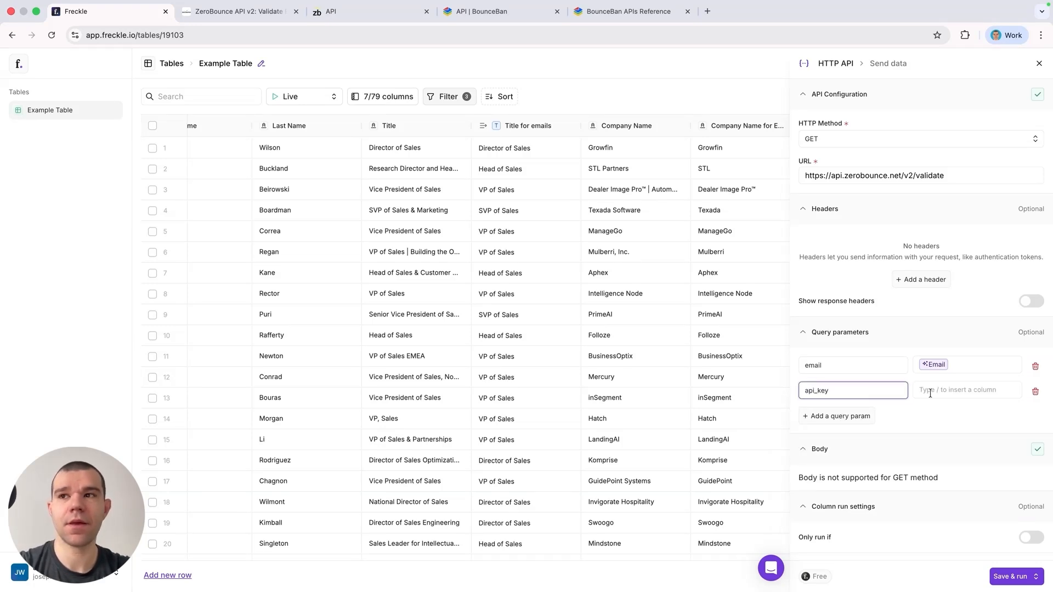
pyautogui.press('Tab')
pyautogui.click(331, 18)
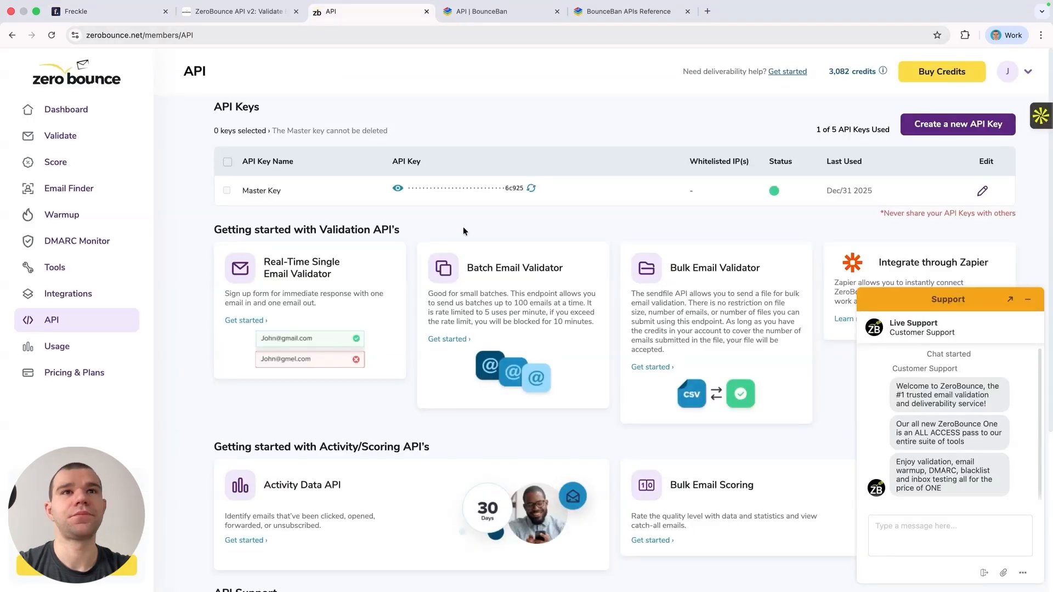
pyautogui.click(398, 189)
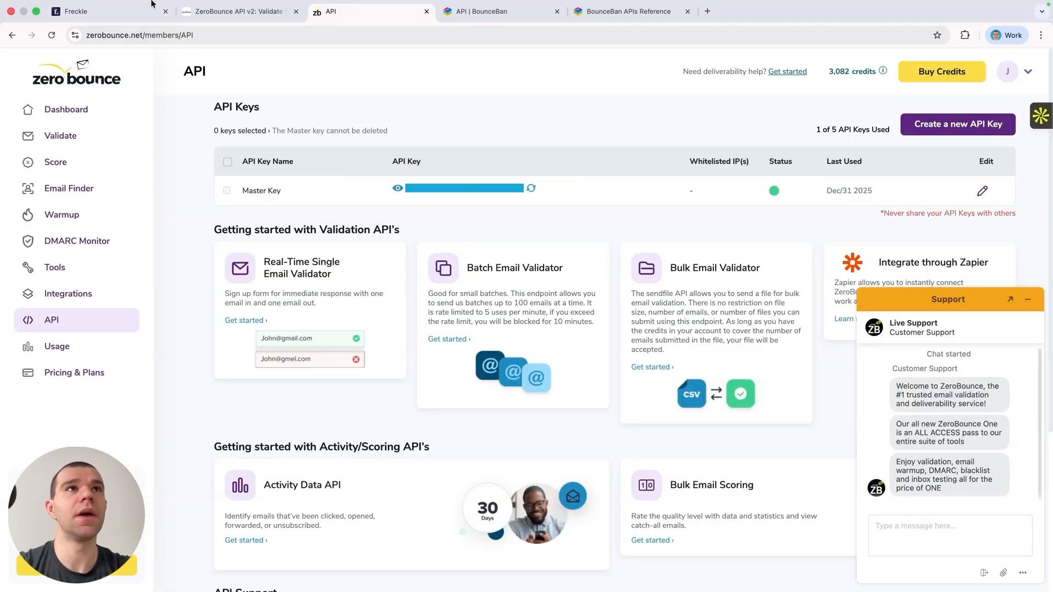
pyautogui.click(71, 11)
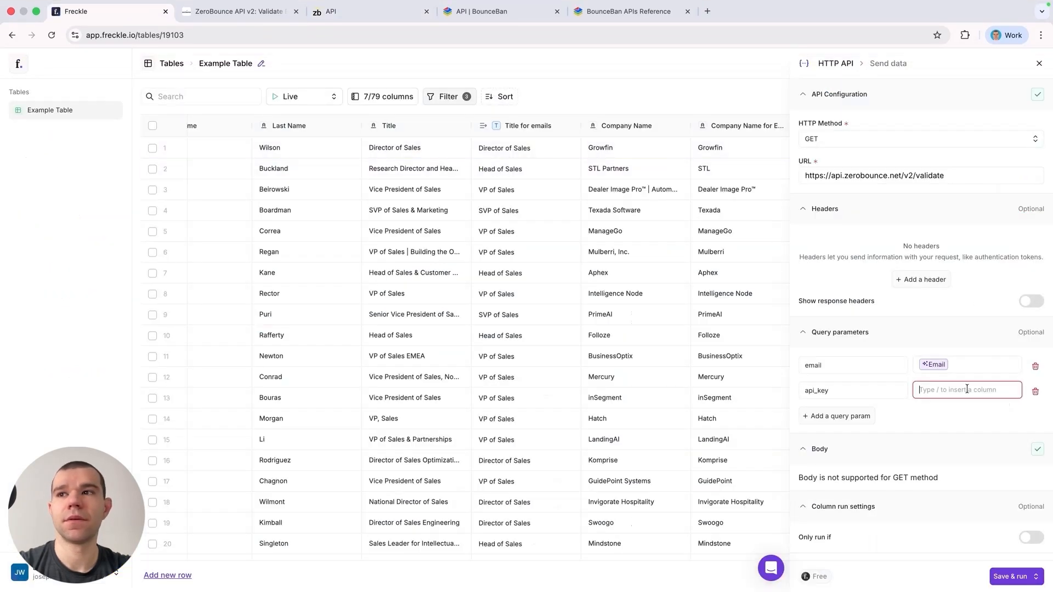
pyautogui.press('super+v')
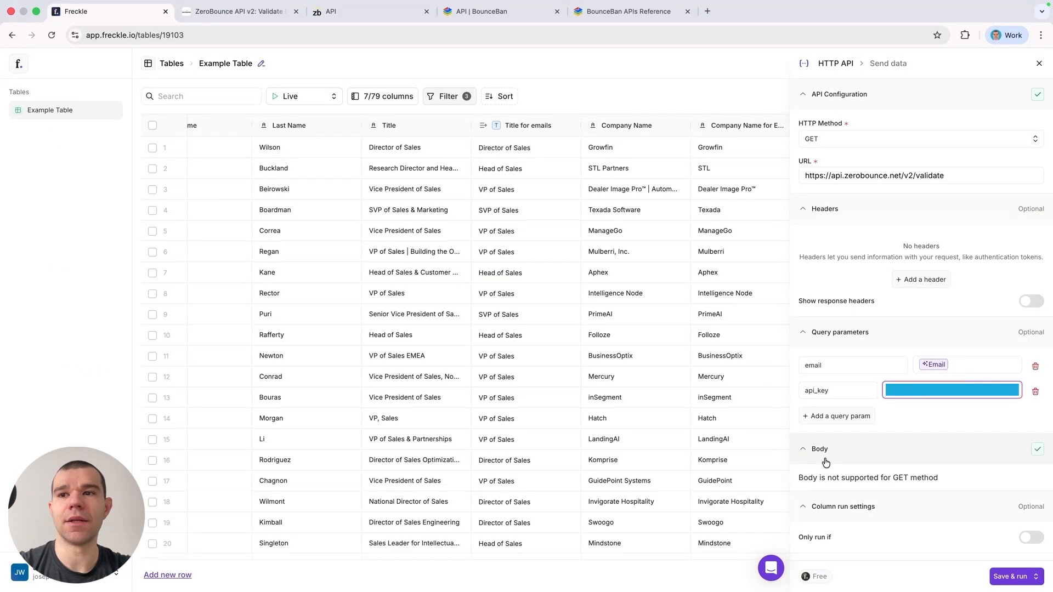
# Step: Save and run the HTTP API column on the table rows
pyautogui.click(1012, 576)
pyautogui.click(993, 502)
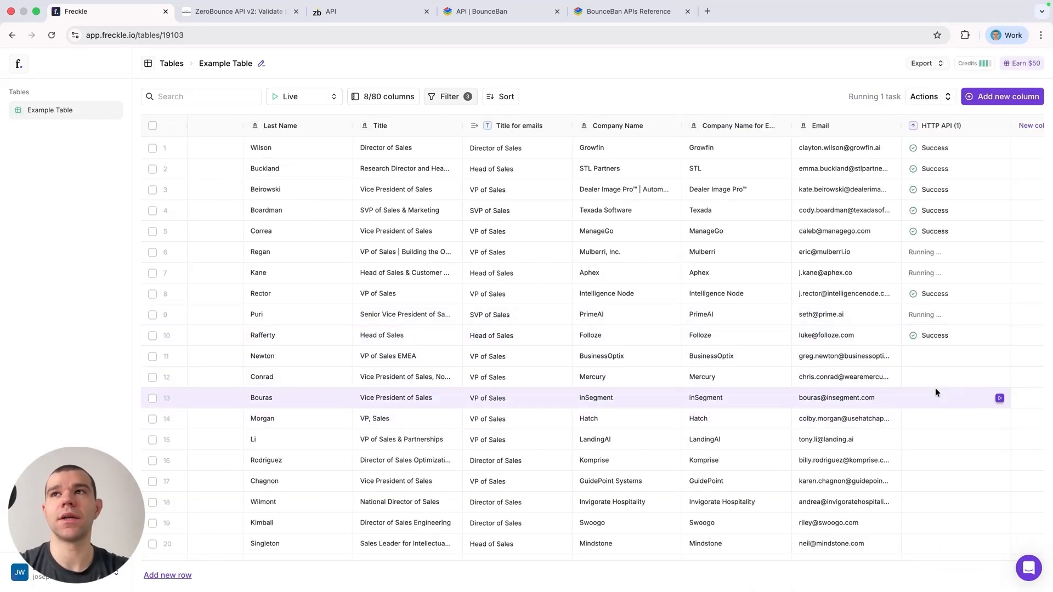
# Step: Open the first row's response details and create a new column from its status field
pyautogui.click(940, 147)
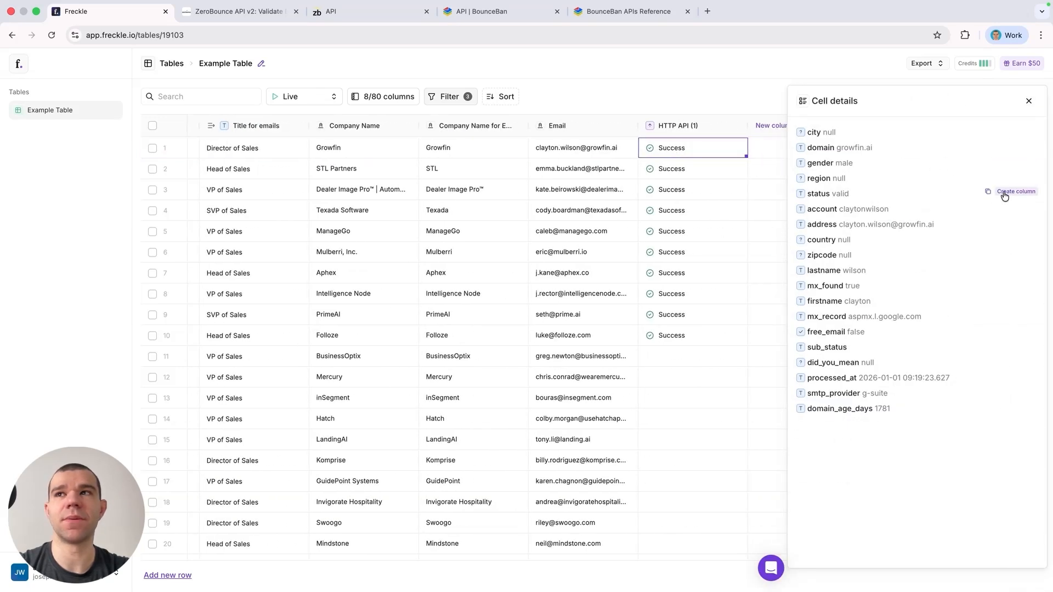
pyautogui.click(1004, 193)
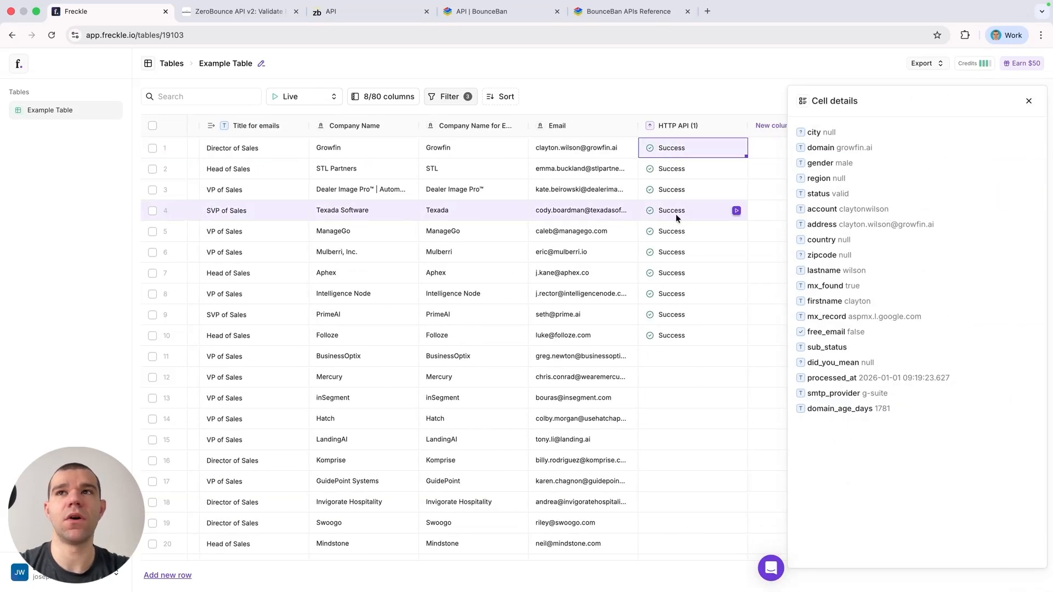
pyautogui.hscroll(2, 675, 219)
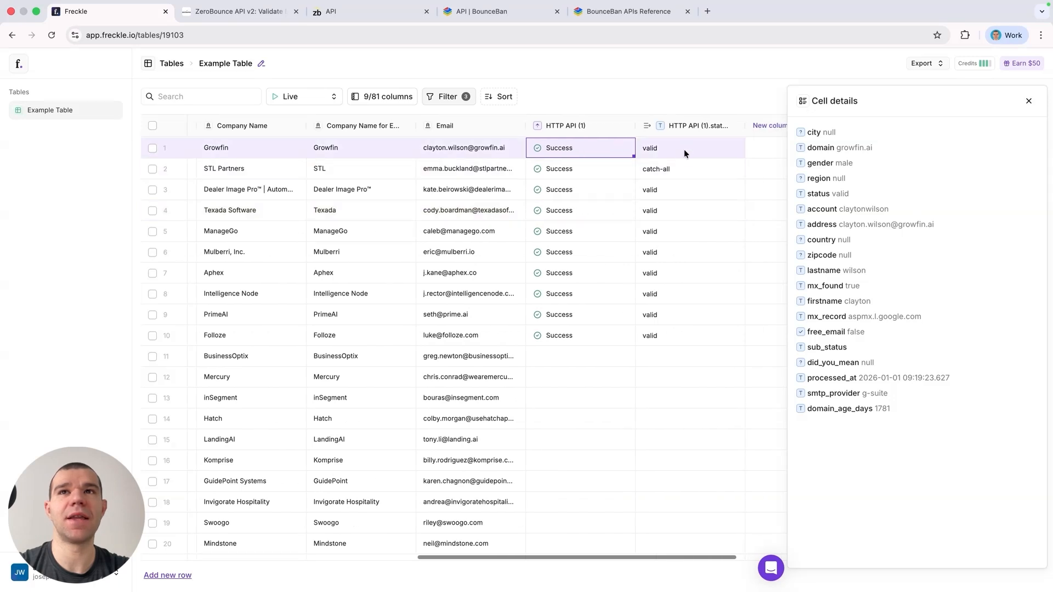
# Step: Run the HTTP API cell individually for rows 11 through 16
pyautogui.click(602, 358)
pyautogui.click(624, 357)
pyautogui.click(624, 377)
pyautogui.click(624, 377)
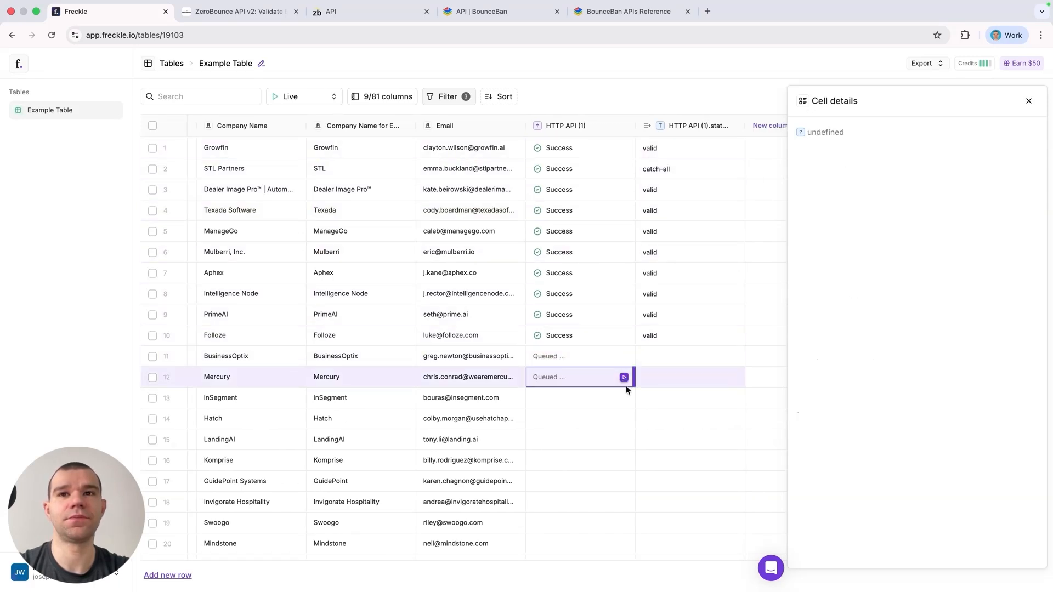
pyautogui.click(626, 398)
pyautogui.click(625, 398)
pyautogui.click(624, 419)
pyautogui.click(623, 440)
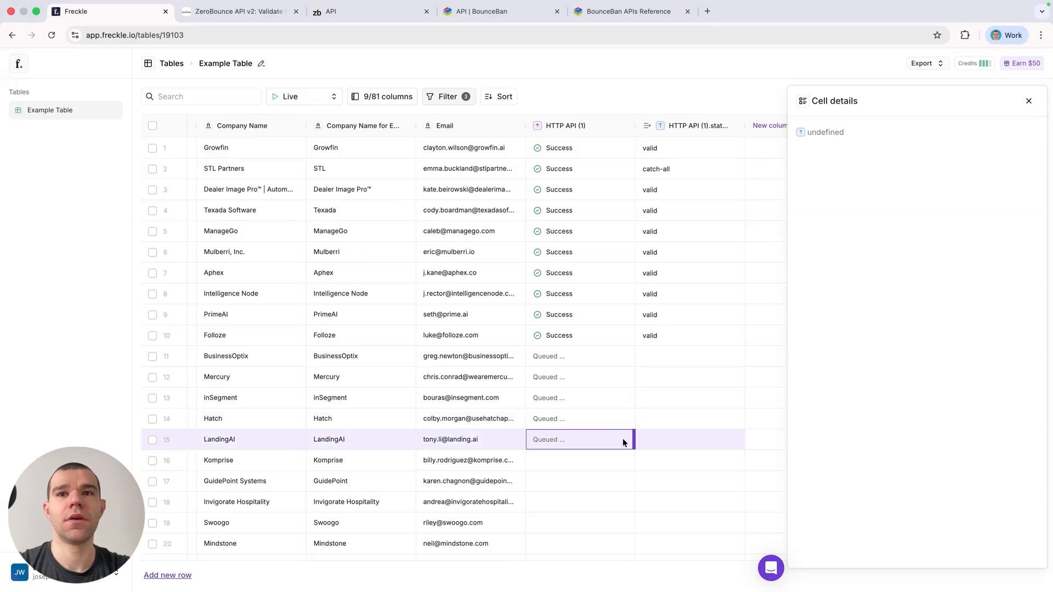
pyautogui.click(624, 461)
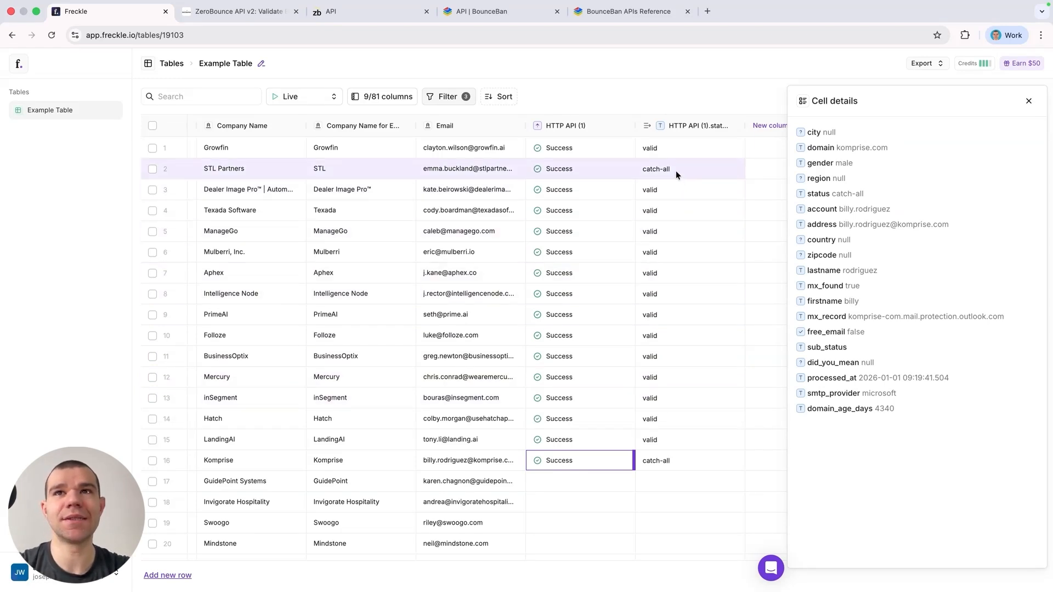
# Step: Add another HTTP API column at the end of the table and set its method to GET
pyautogui.hscroll(3, 678, 134)
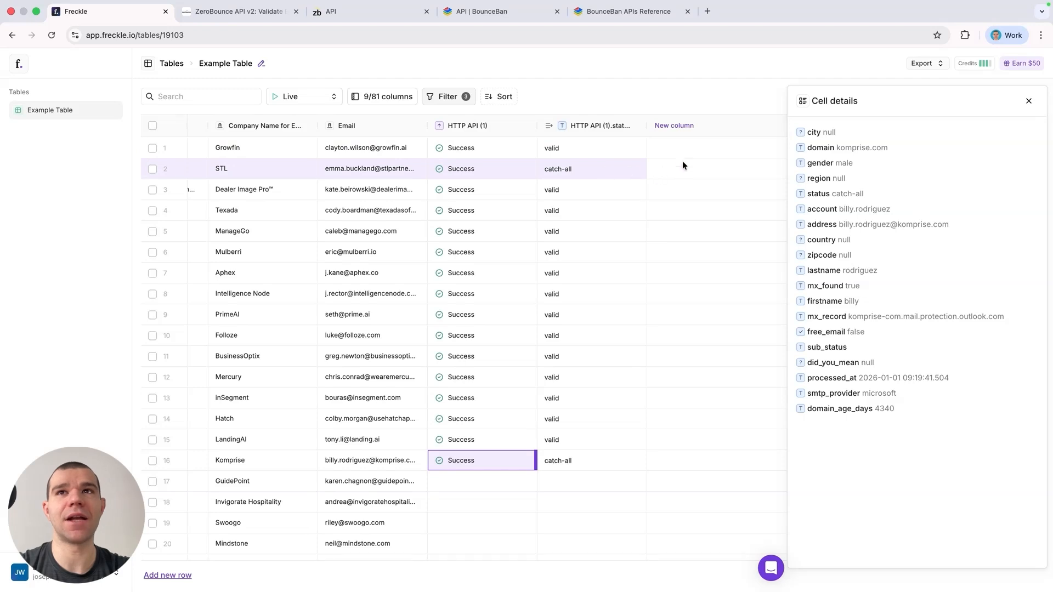
pyautogui.click(677, 130)
pyautogui.click(692, 226)
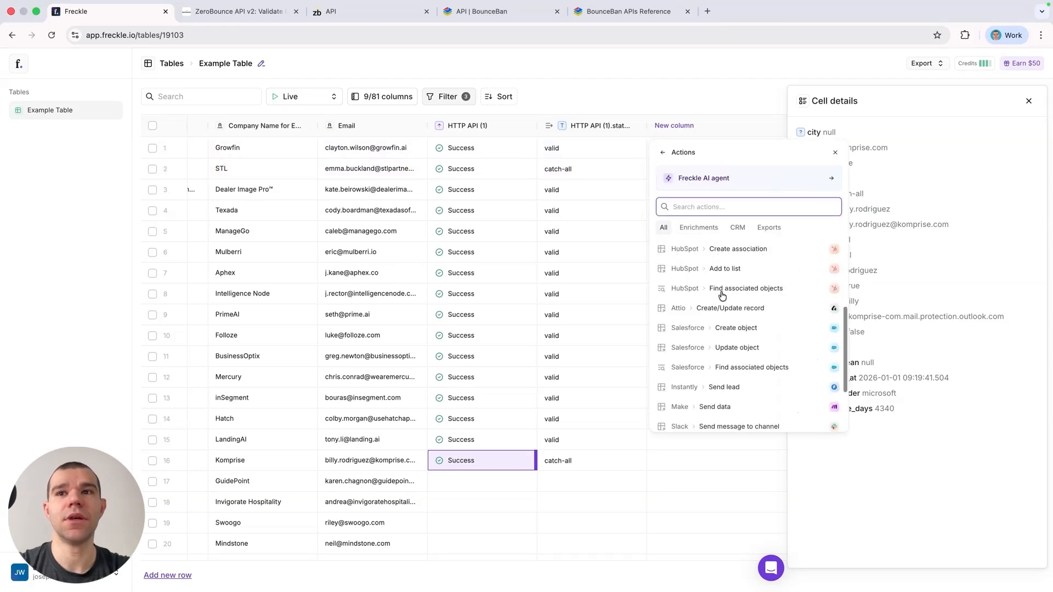
pyautogui.scroll(-5, 721, 296)
pyautogui.click(725, 381)
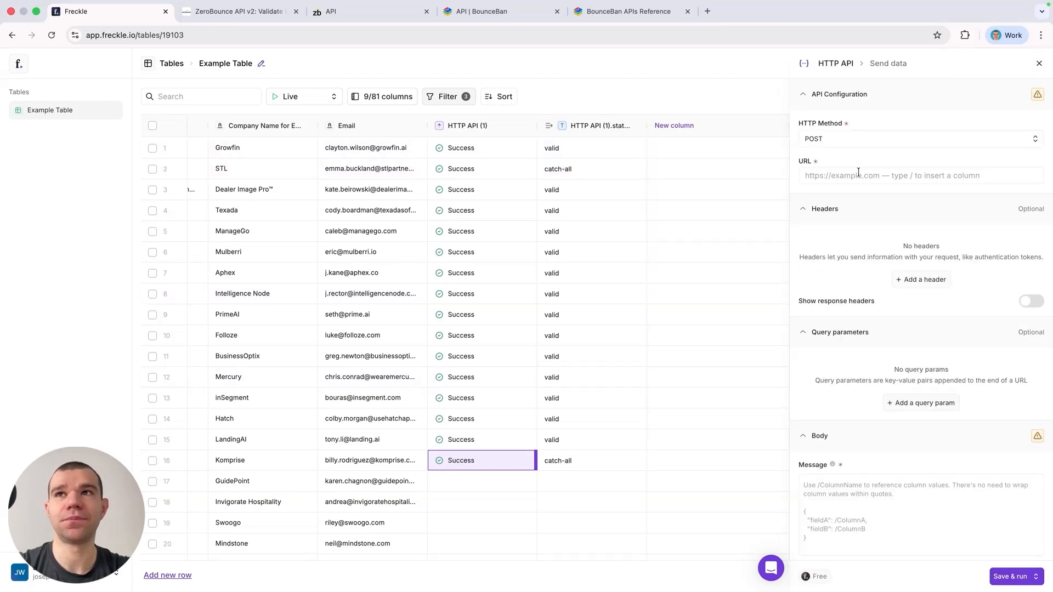
pyautogui.click(823, 144)
pyautogui.click(822, 176)
pyautogui.click(821, 174)
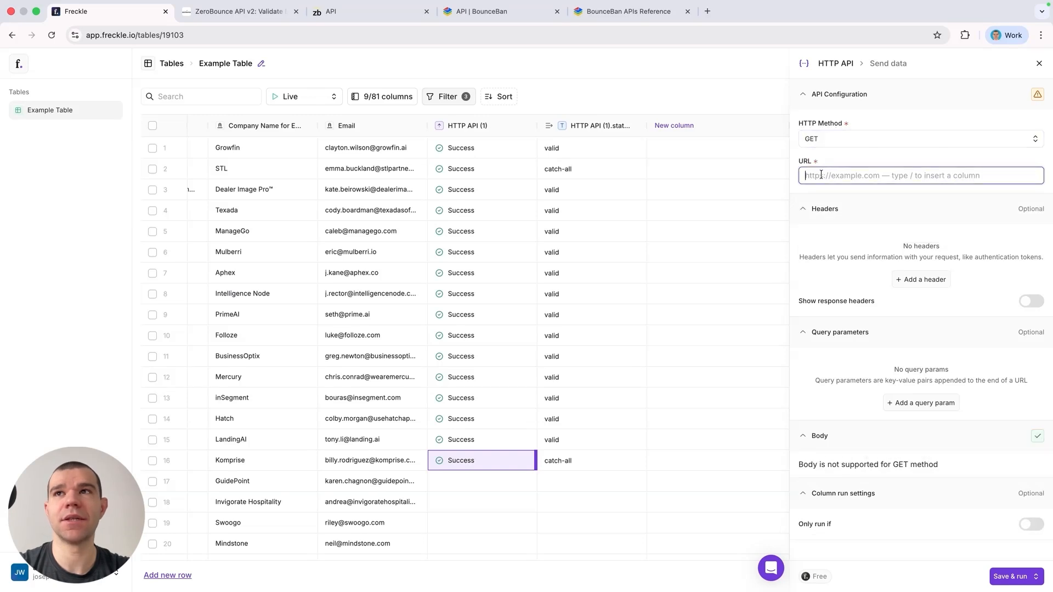
# Step: Copy the BounceBan single email verification endpoint URL from its API reference and paste it as the column's URL
pyautogui.click(482, 12)
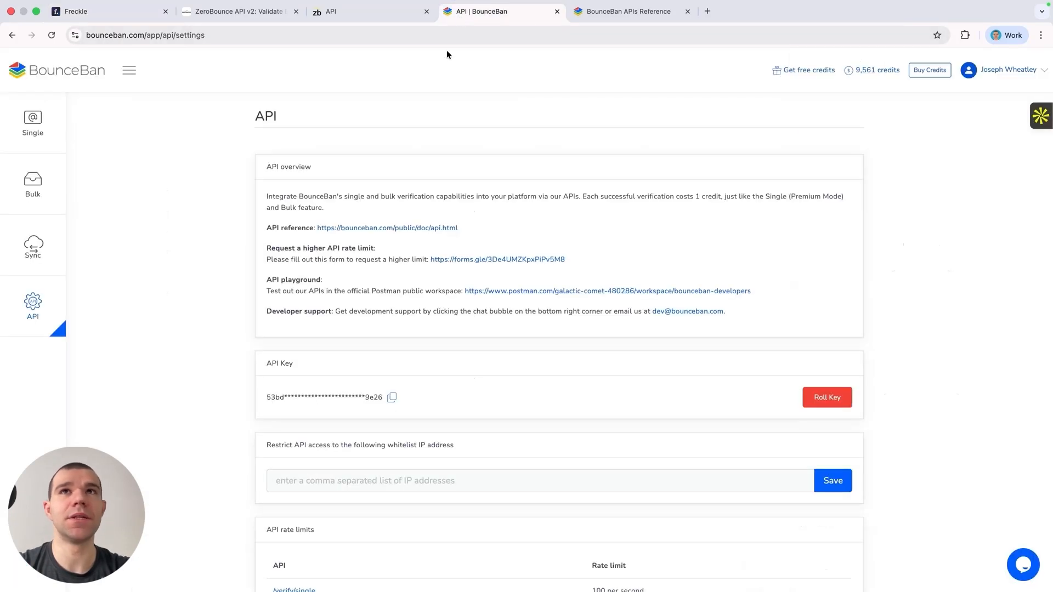
pyautogui.click(612, 14)
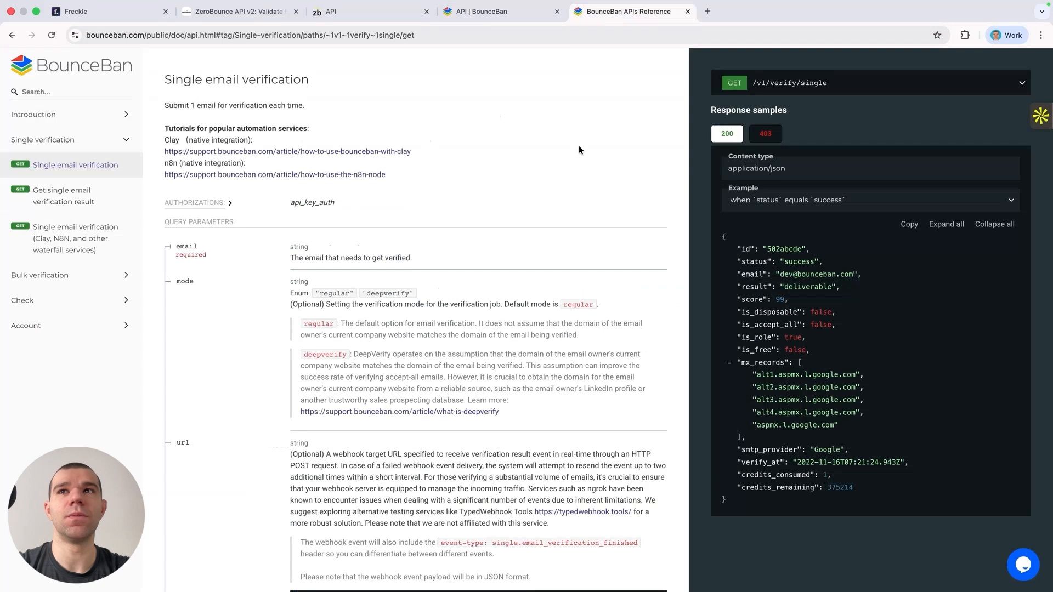
pyautogui.click(835, 79)
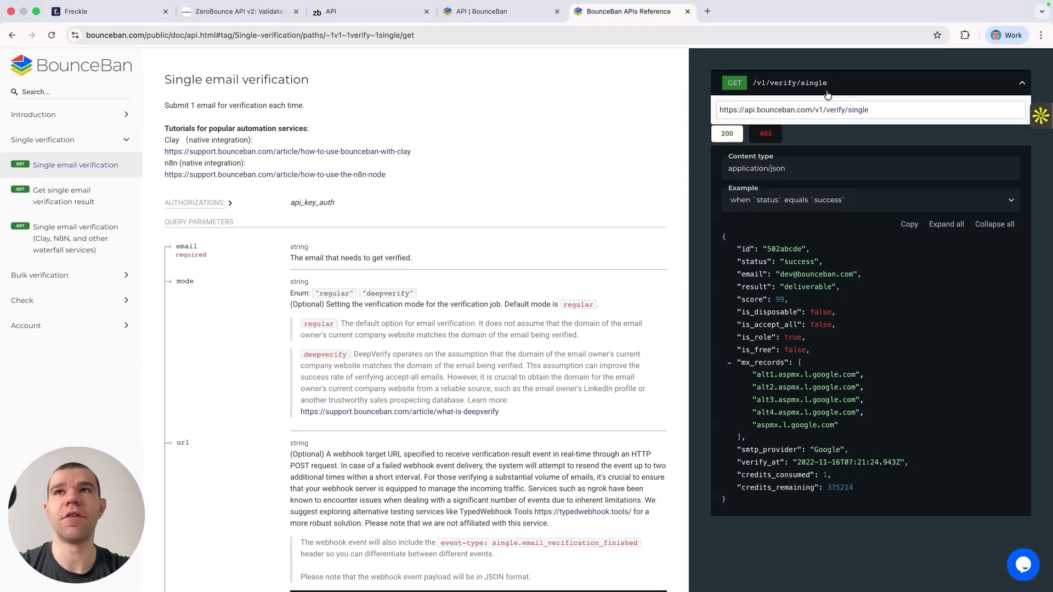
pyautogui.click(878, 111)
pyautogui.hotkey('ctrl', 'c')
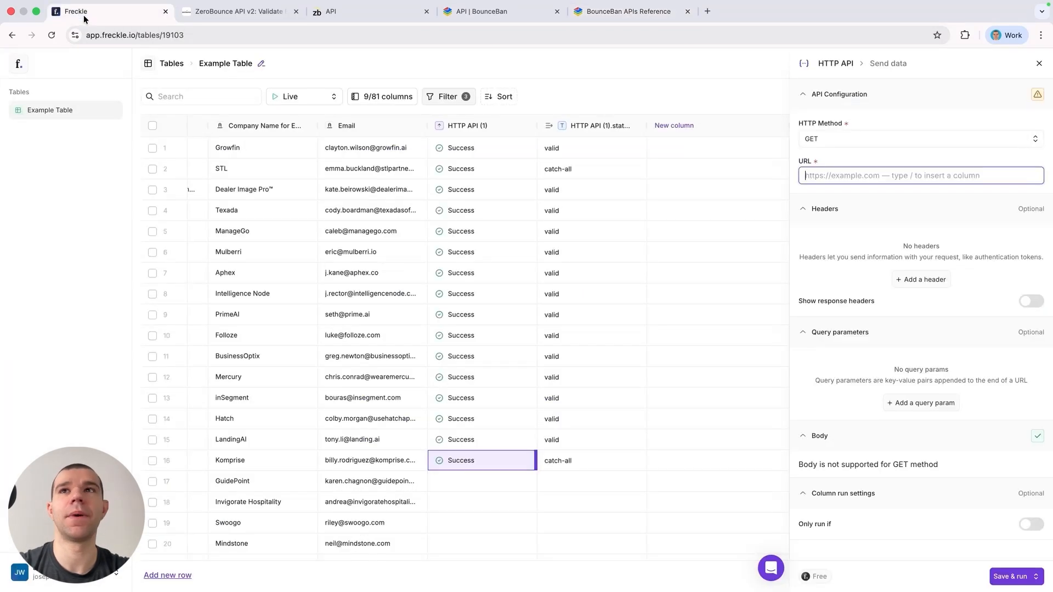
pyautogui.click(83, 16)
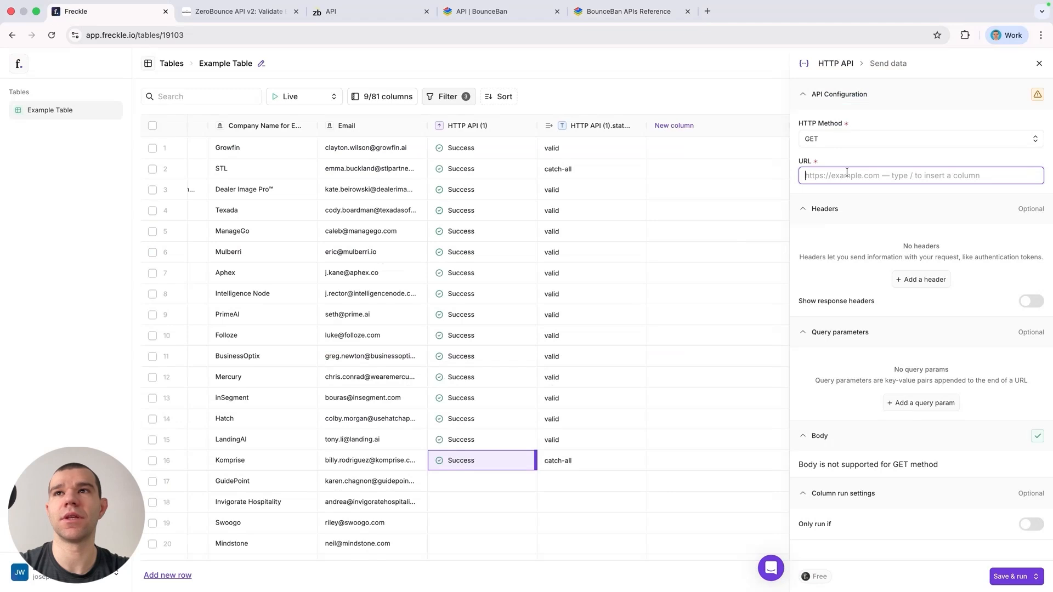
pyautogui.hotkey('ctrl', 'v')
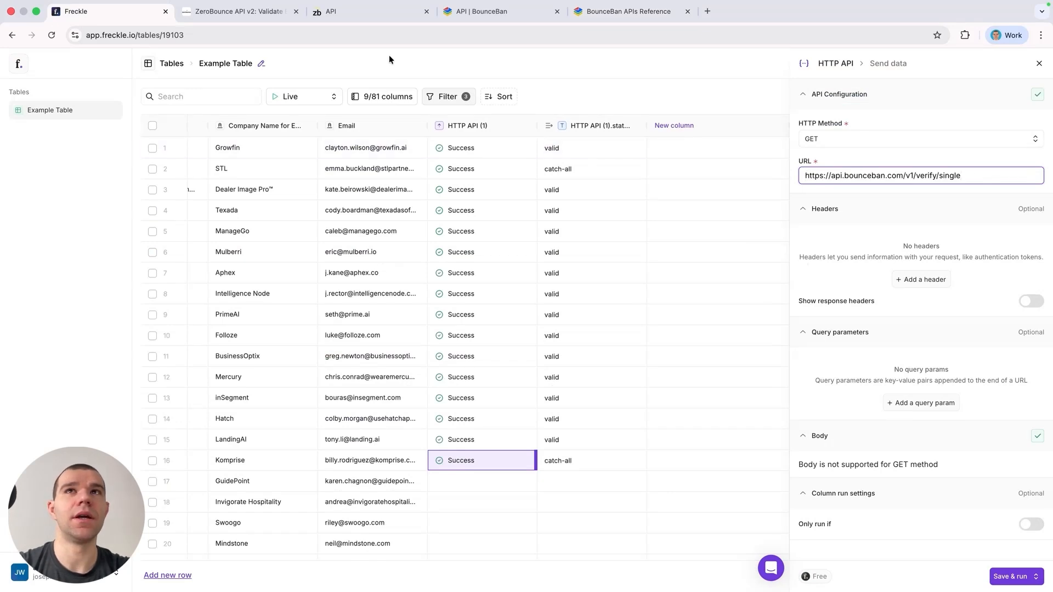
# Step: Check BounceBan's authorization requirements and add a request header named Authorization
pyautogui.click(620, 12)
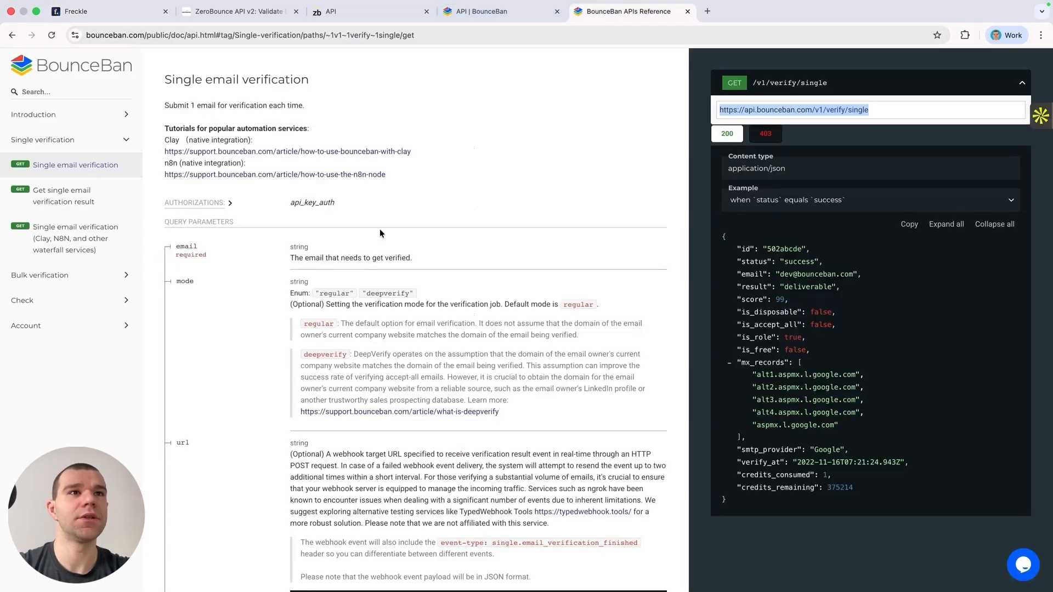
pyautogui.click(230, 204)
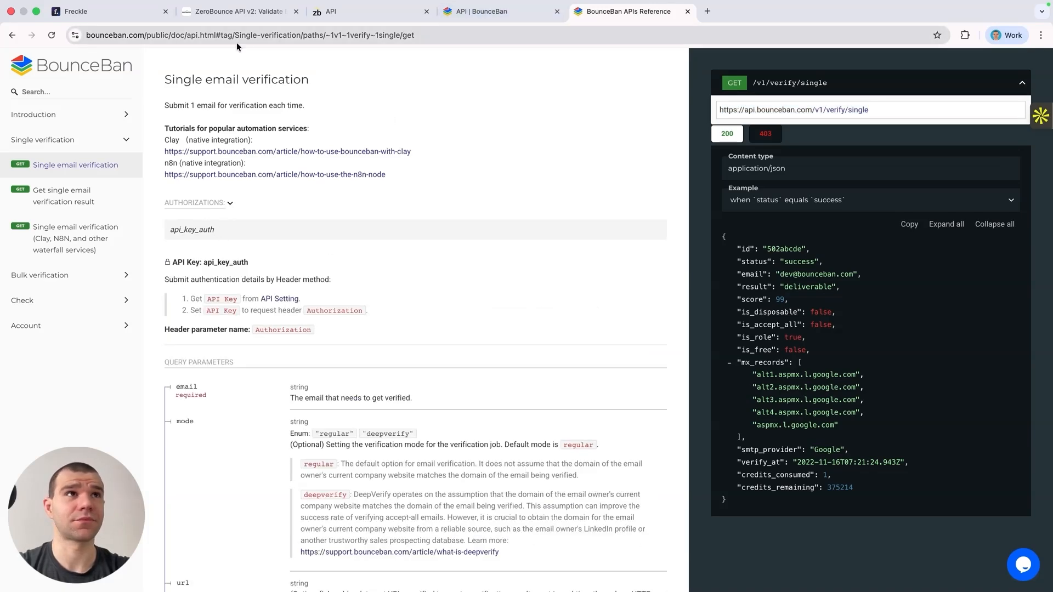
pyautogui.click(144, 18)
pyautogui.click(914, 282)
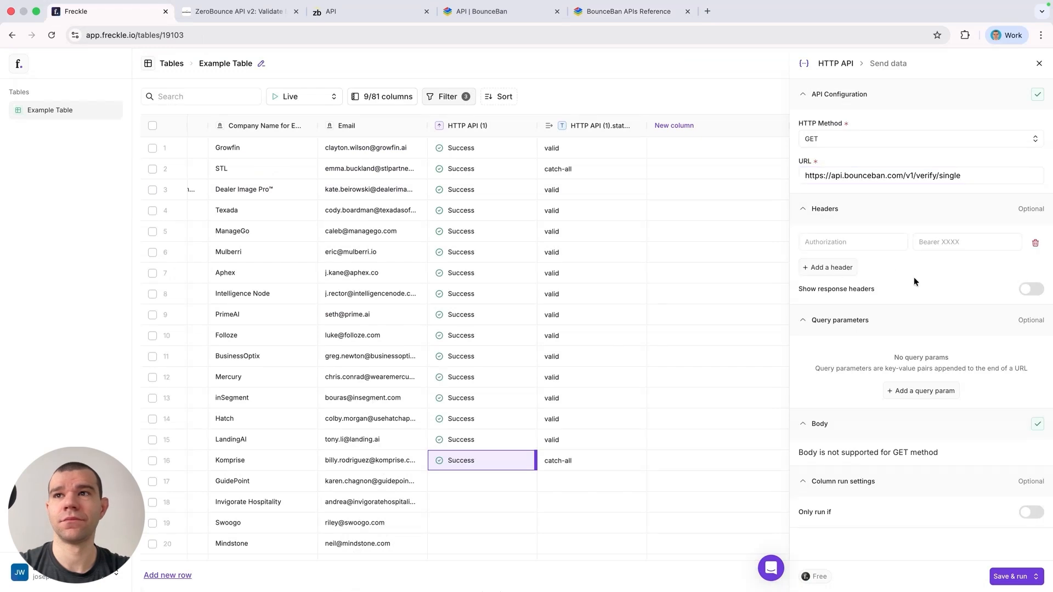
pyautogui.click(837, 247)
pyautogui.write('Aut')
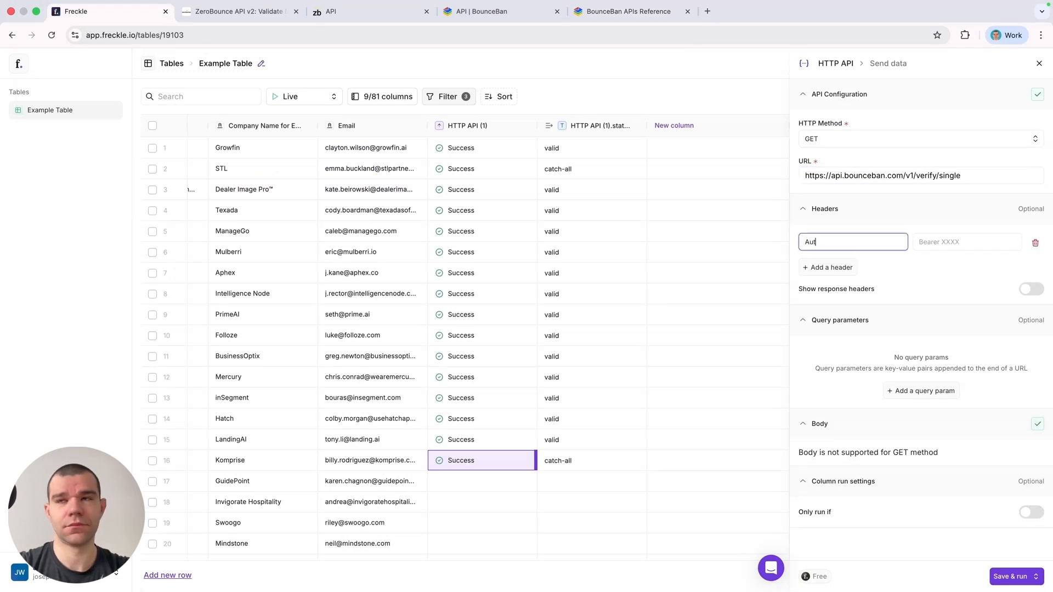
pyautogui.write('horization')
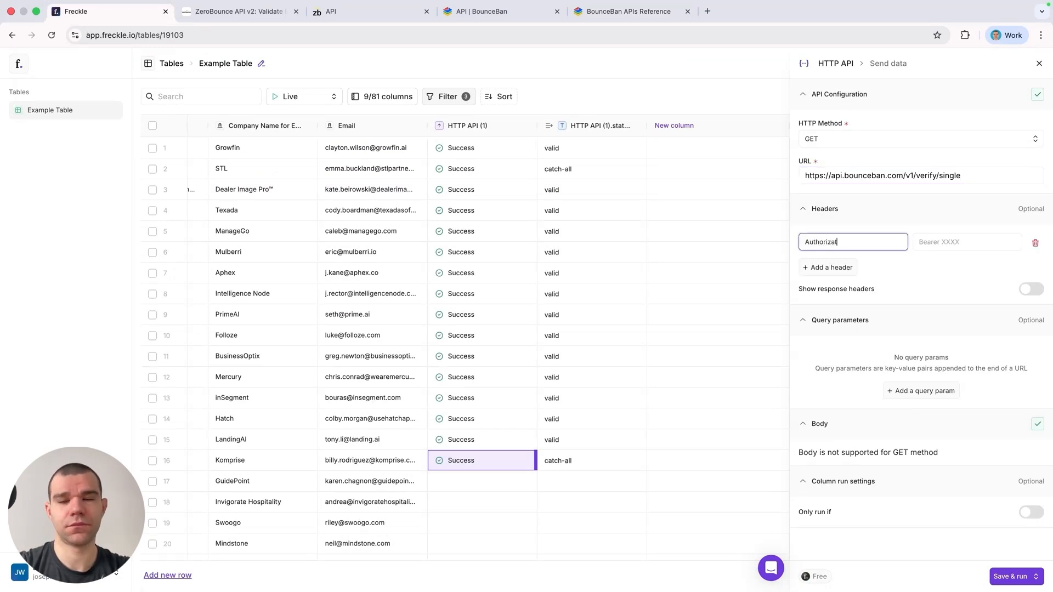
# Step: Paste the BounceBan API key as the Authorization header's value
pyautogui.click(956, 250)
pyautogui.click(519, 16)
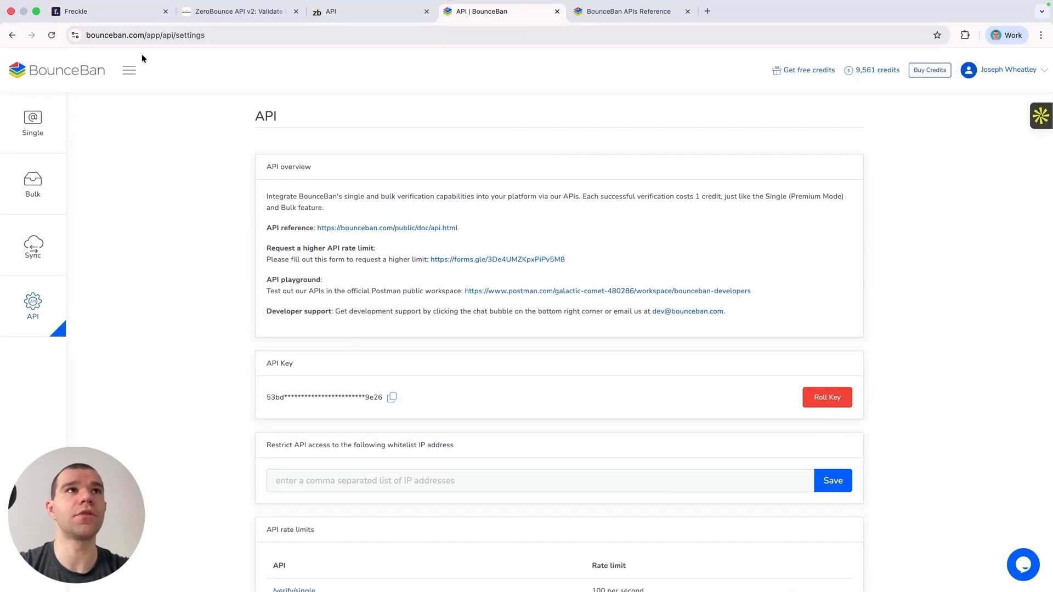
pyautogui.click(123, 12)
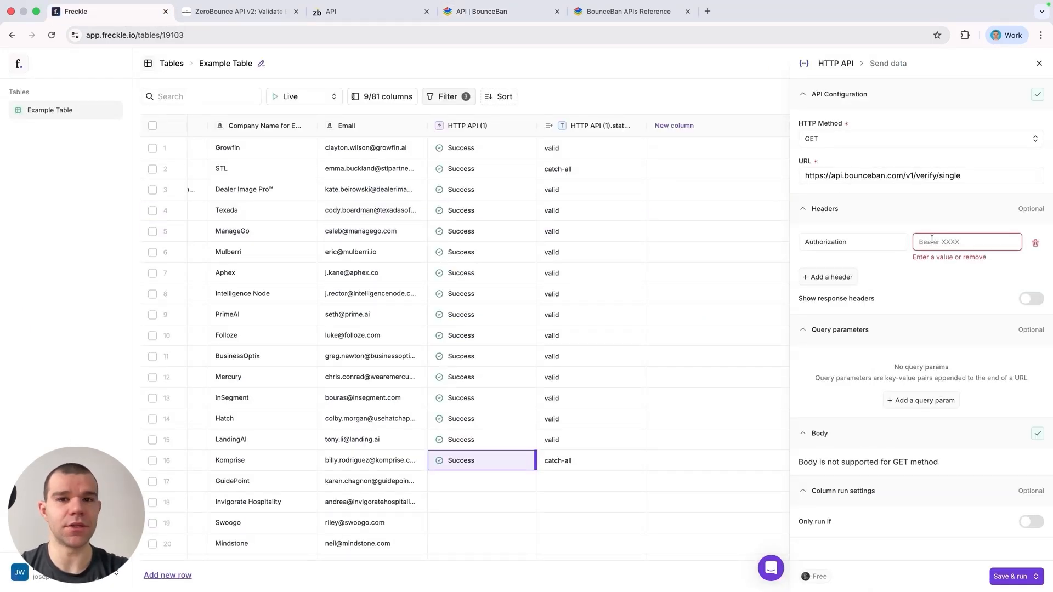
pyautogui.press('cmd+v')
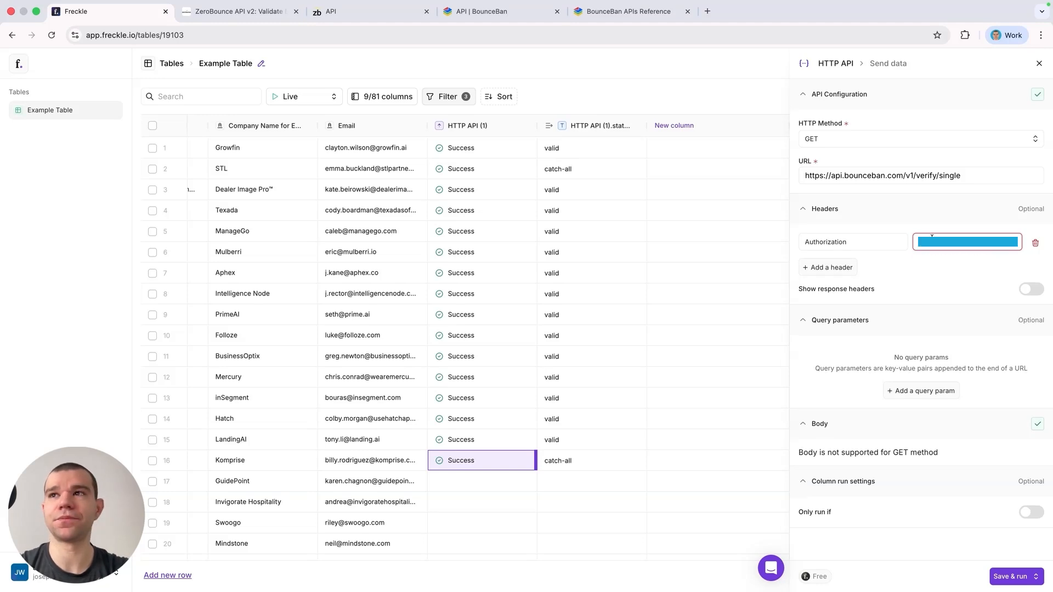
# Step: Add a query parameter named email that takes its value from the Email column
pyautogui.click(892, 389)
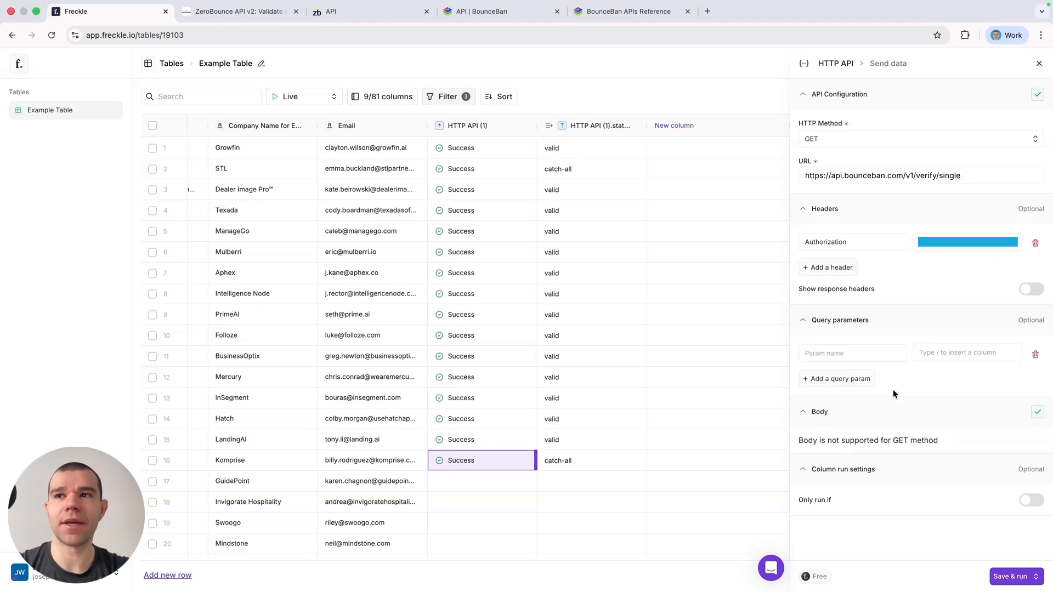
pyautogui.click(636, 12)
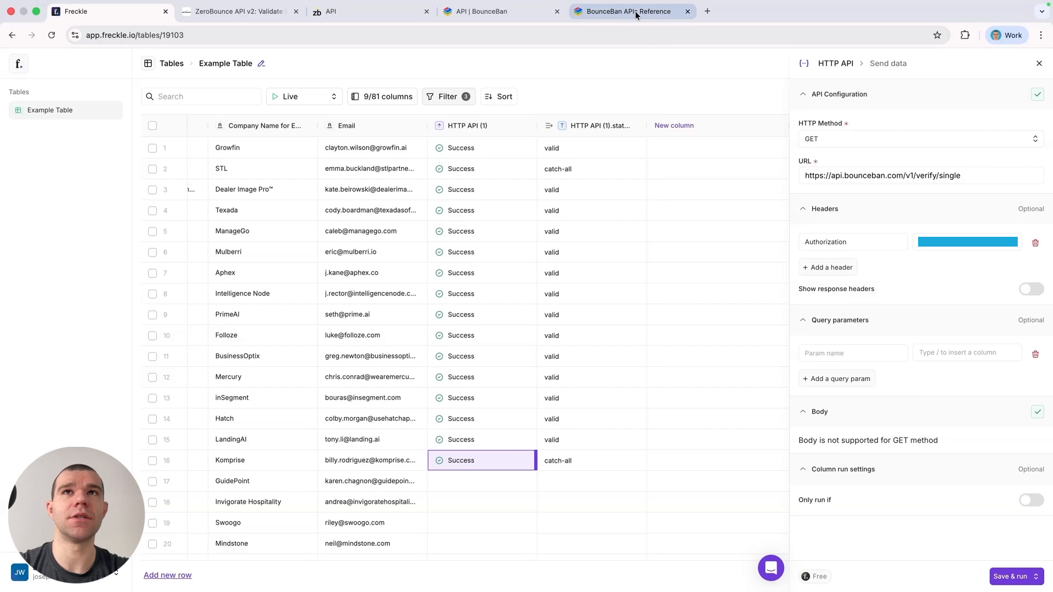
pyautogui.scroll(-3, 351, 291)
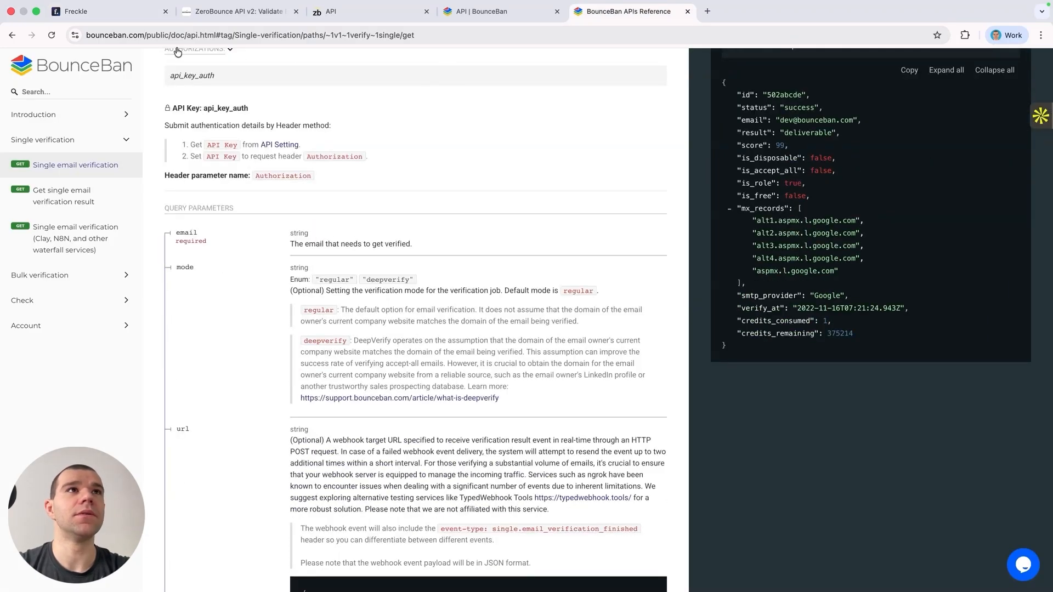
pyautogui.click(136, 17)
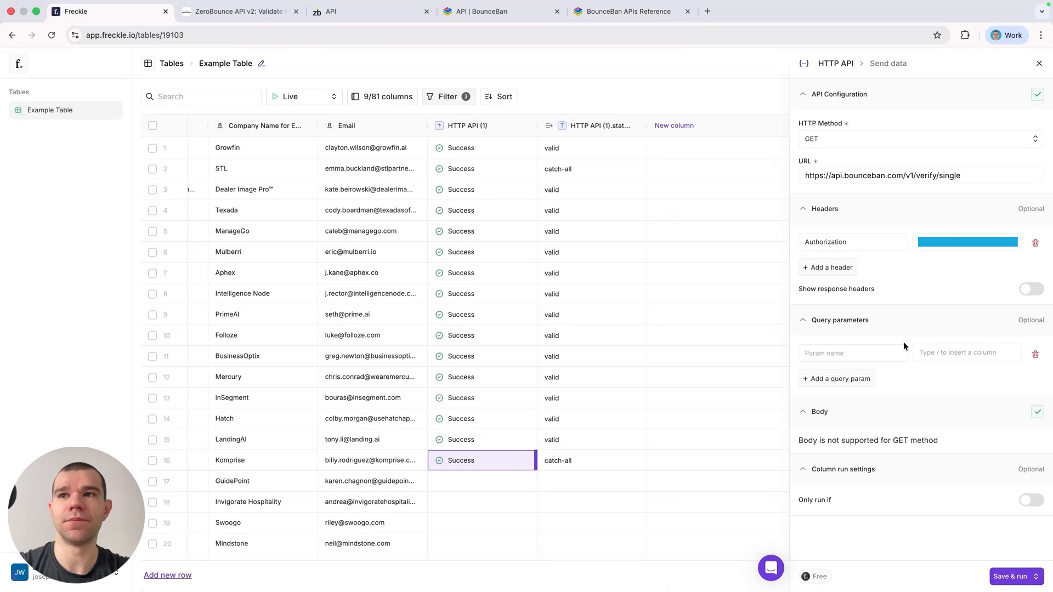
pyautogui.click(876, 357)
pyautogui.write('email')
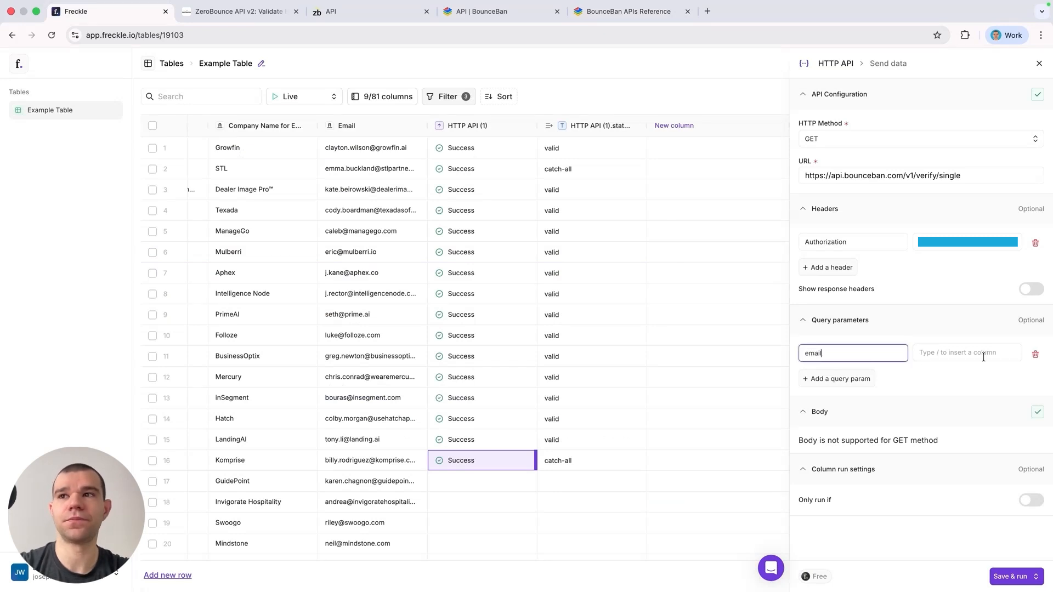
pyautogui.click(983, 357)
pyautogui.write('/email')
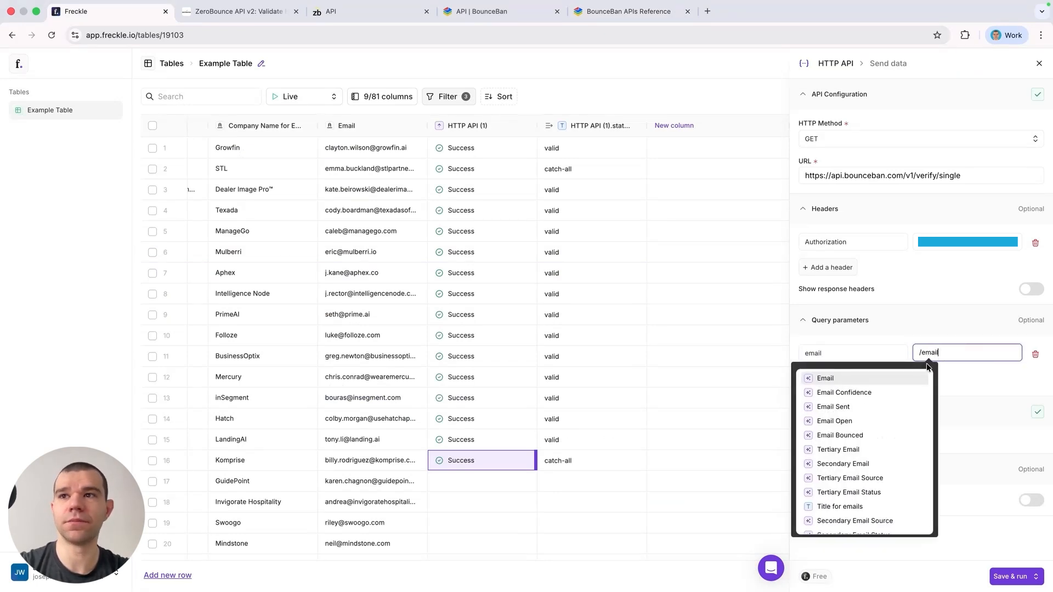
pyautogui.click(900, 379)
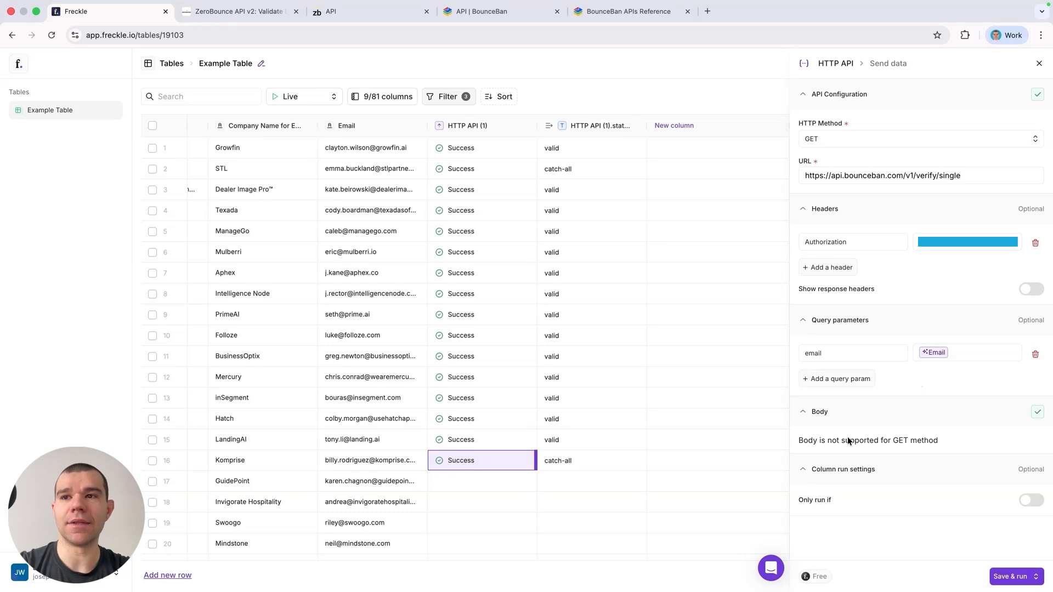
# Step: Enable the run condition so the column only runs when HTTP API (1).status = 'catch-all'
pyautogui.click(1028, 502)
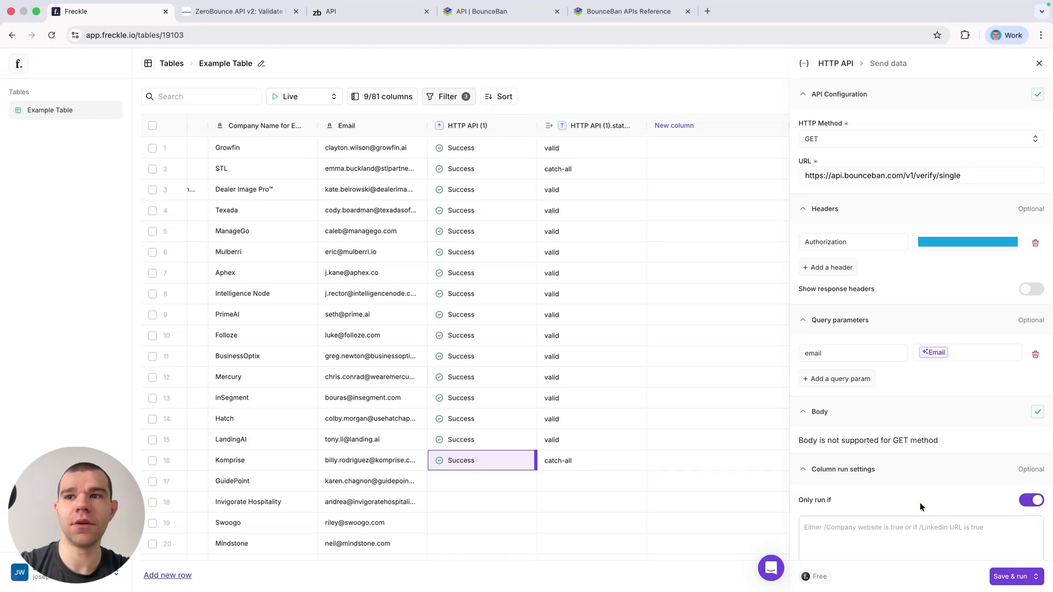
pyautogui.click(898, 531)
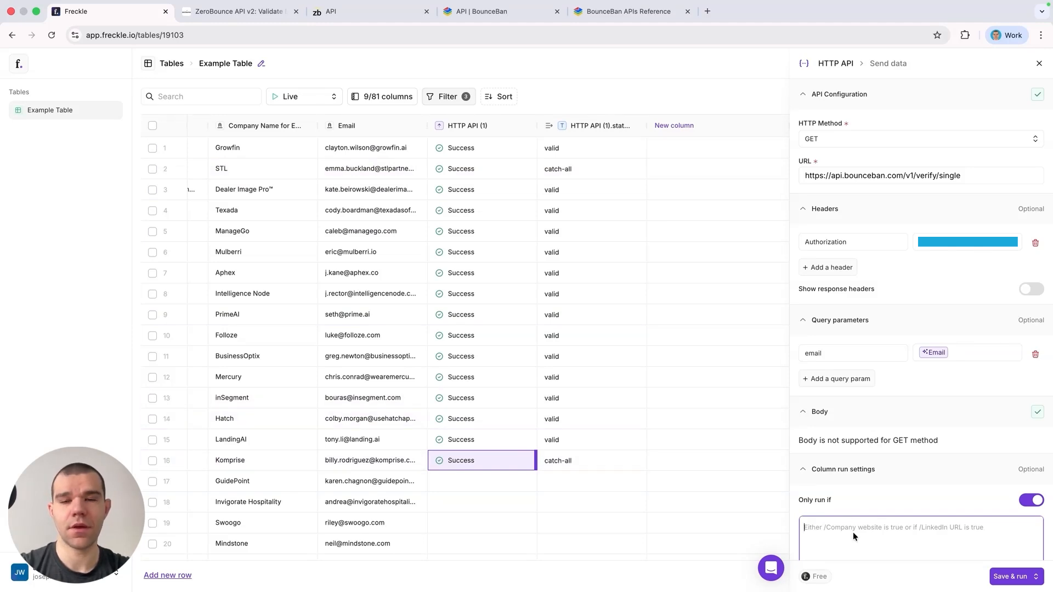
pyautogui.write('/htt')
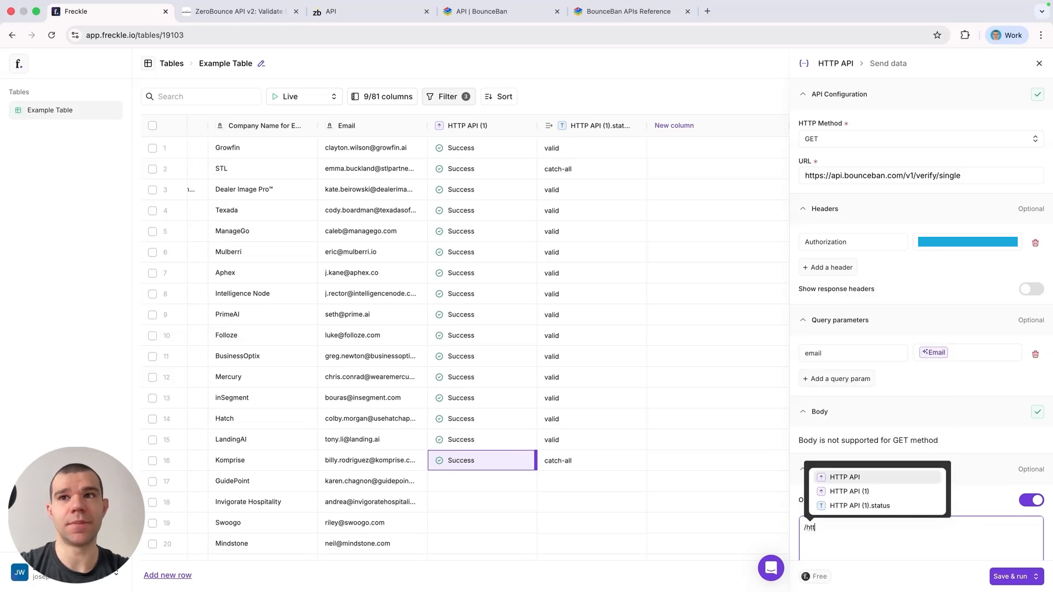
pyautogui.click(875, 505)
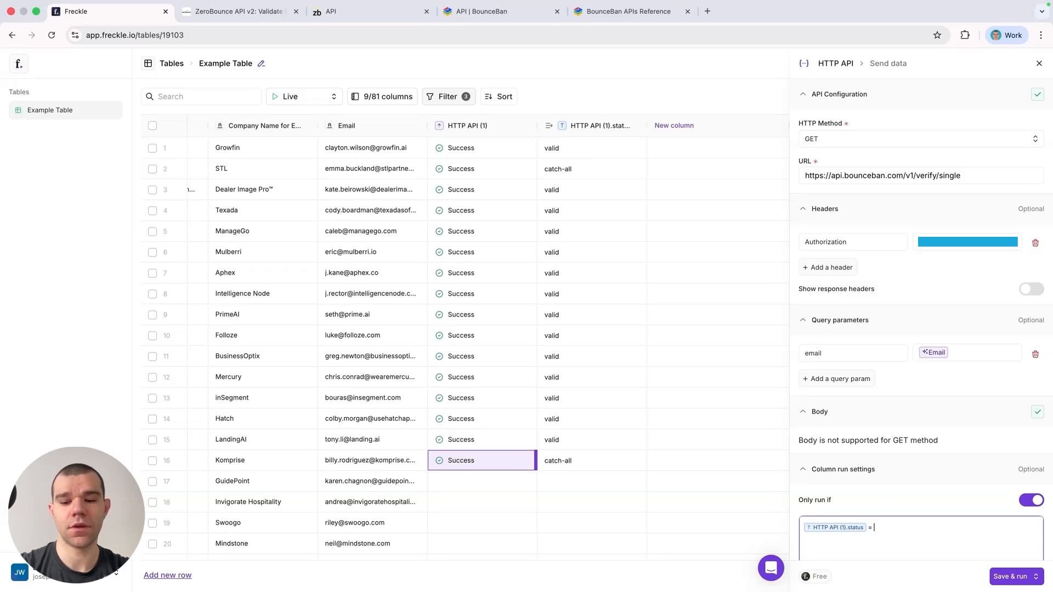
pyautogui.press('capslock')
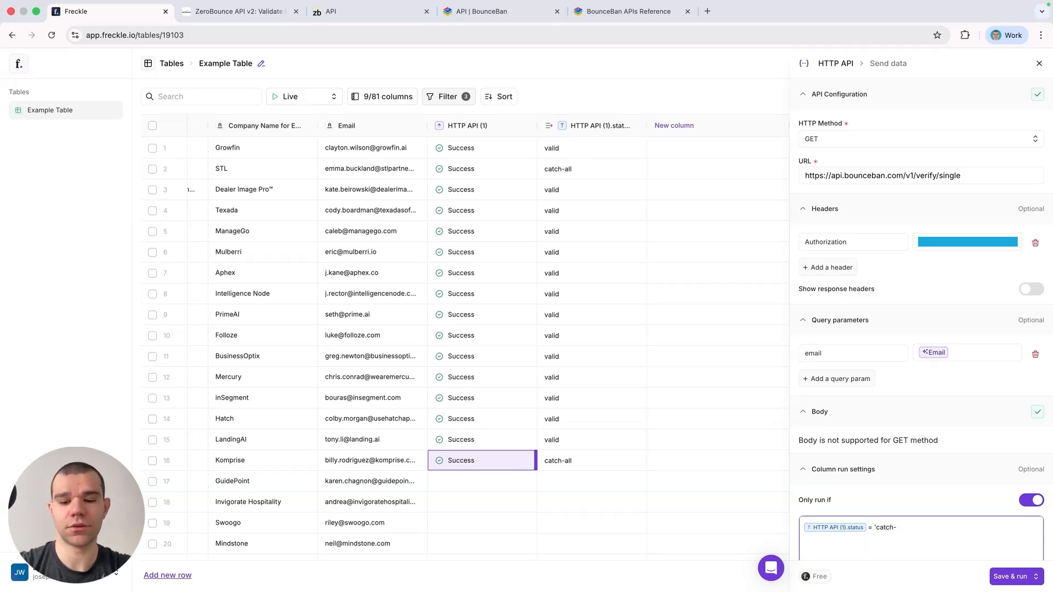
# Step: Save the column and run it on the first 10 rows
pyautogui.scroll(-1, 940, 538)
pyautogui.click(1035, 577)
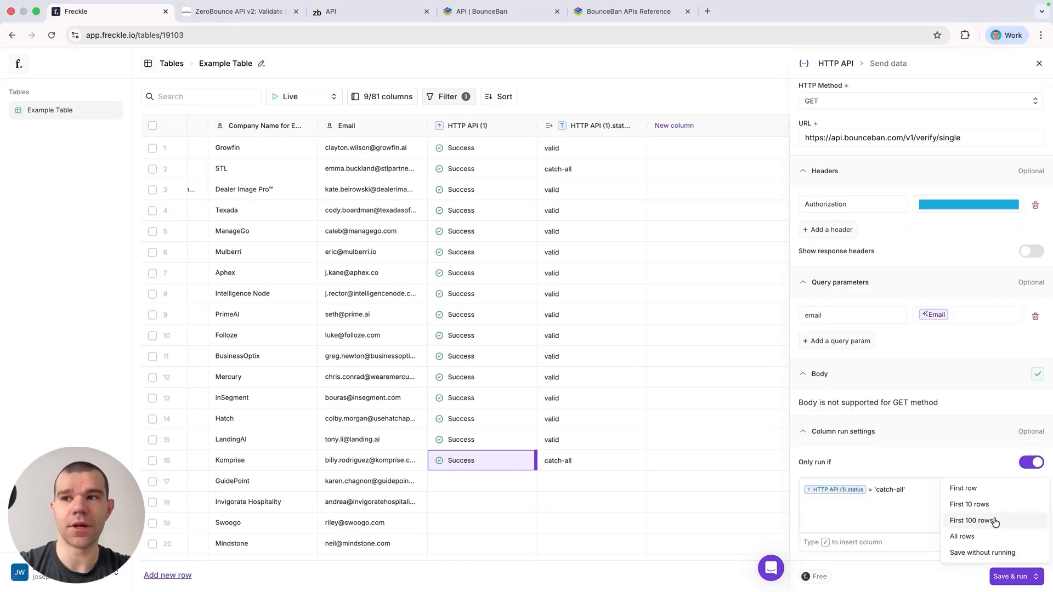
pyautogui.click(992, 503)
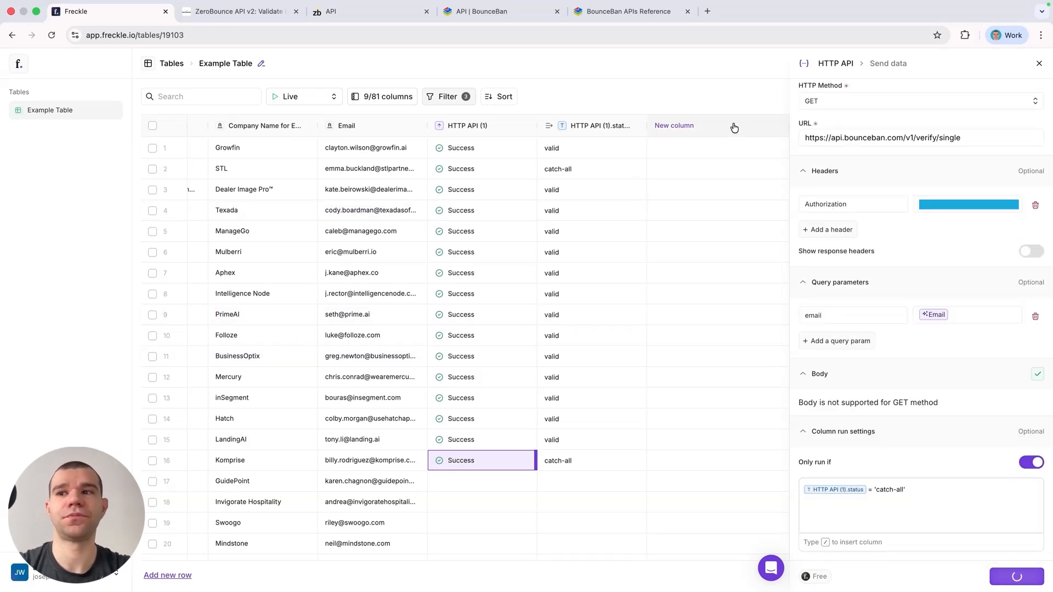
# Step: Run the HTTP API (2) cell individually for rows 11 through 16 and open row 2's response details
pyautogui.hscroll(4, 739, 155)
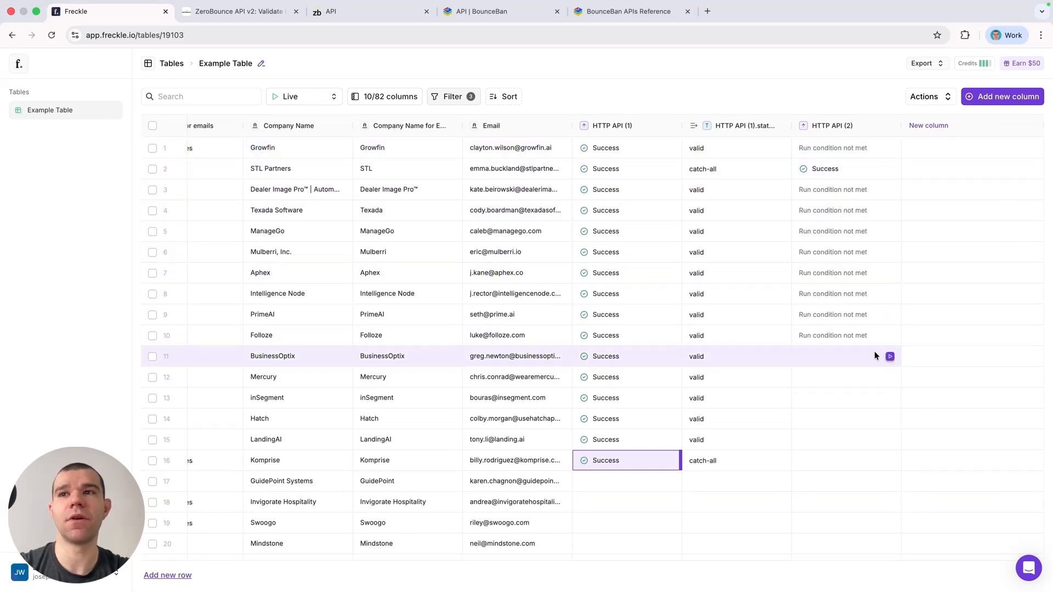
pyautogui.click(889, 356)
pyautogui.click(890, 377)
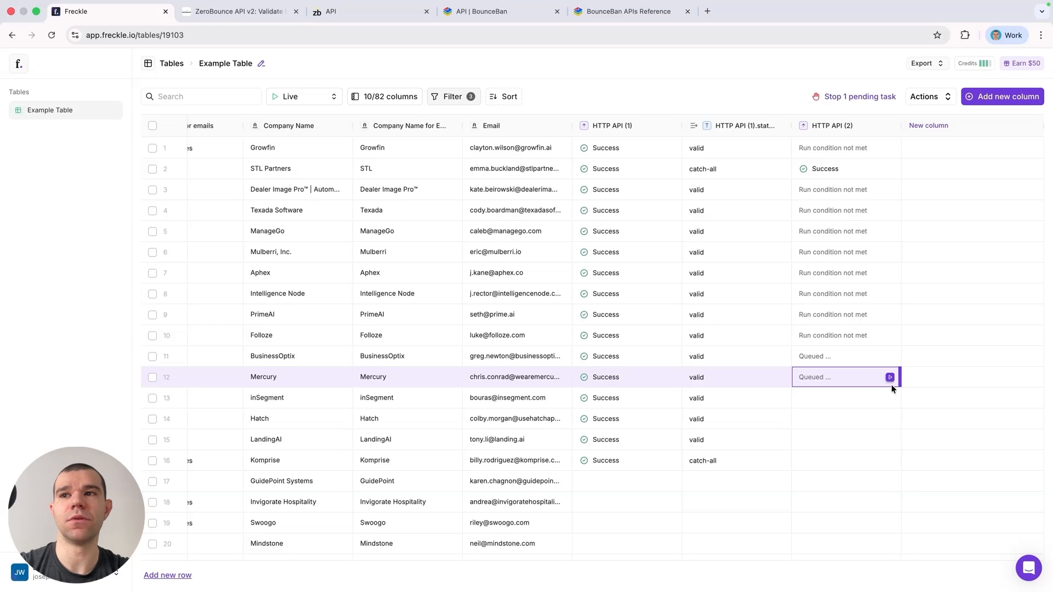
pyautogui.click(890, 398)
pyautogui.click(890, 419)
pyautogui.click(889, 439)
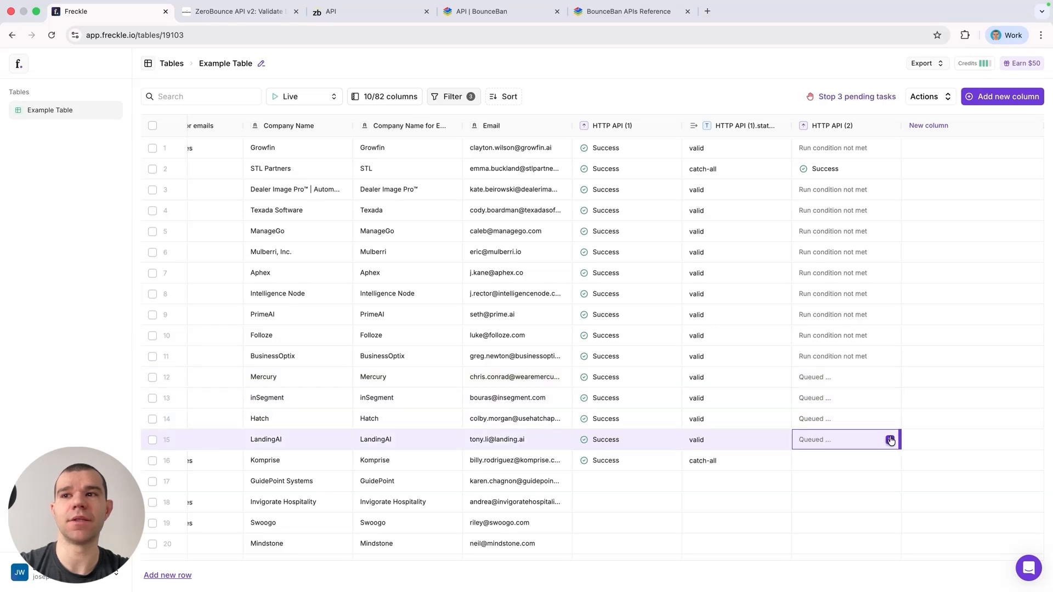
pyautogui.click(889, 461)
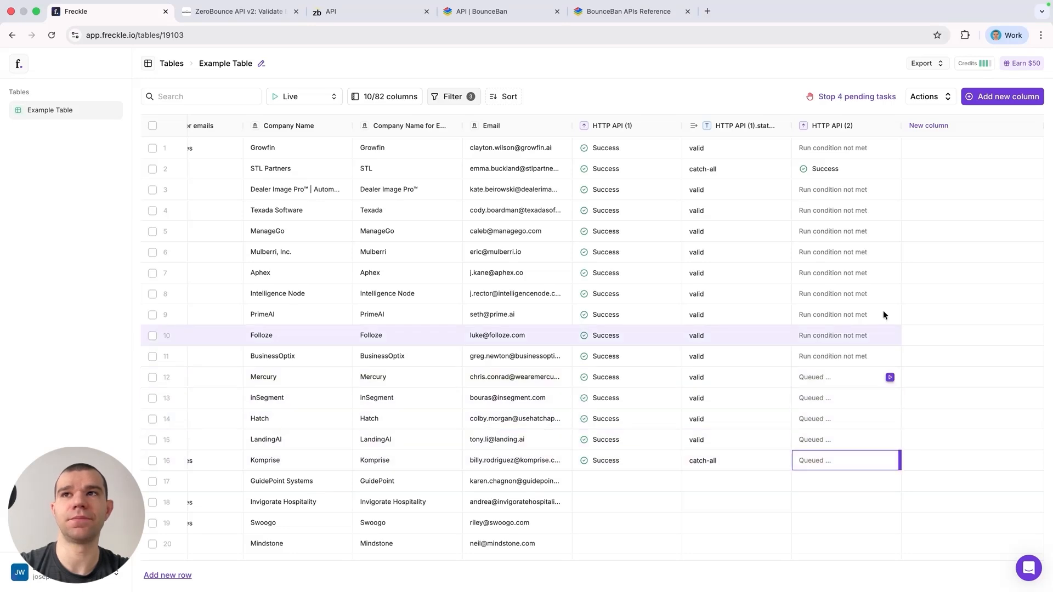
pyautogui.click(841, 164)
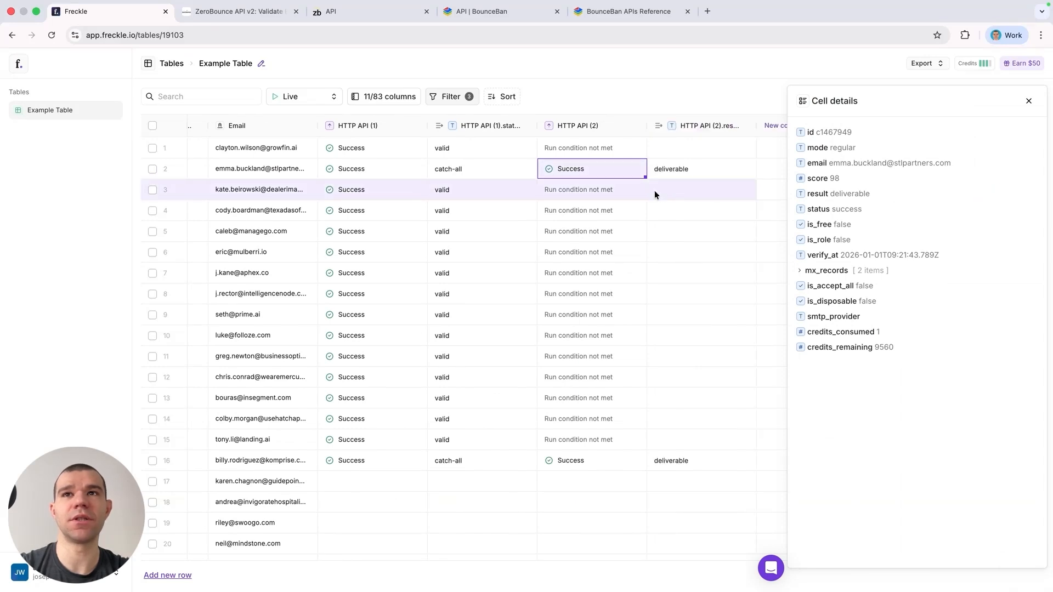
# Step: Remove the BounceBan Catch-All filter condition from the table's filters
pyautogui.click(443, 98)
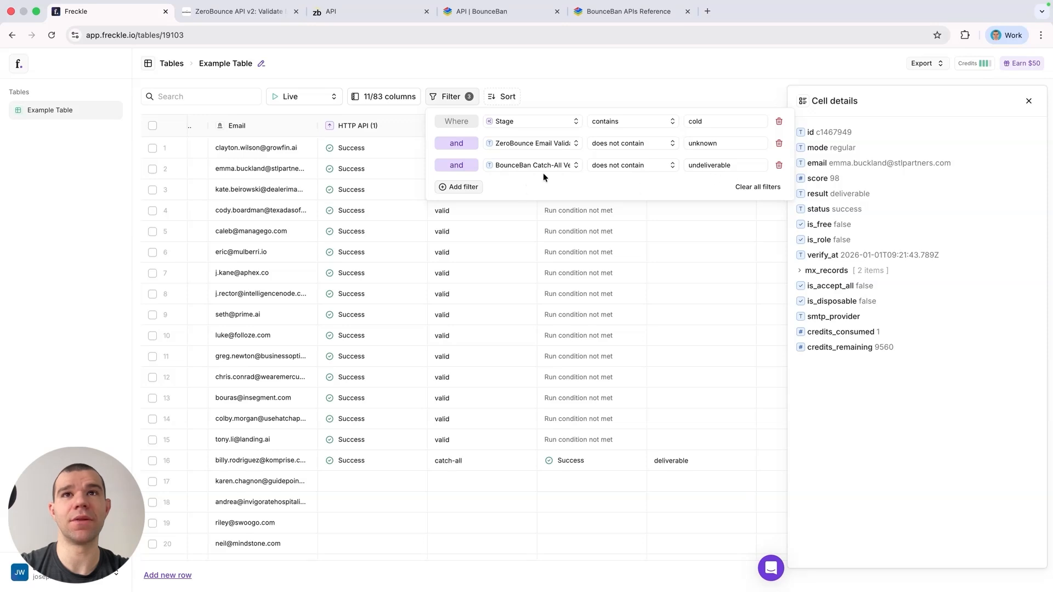
pyautogui.click(779, 165)
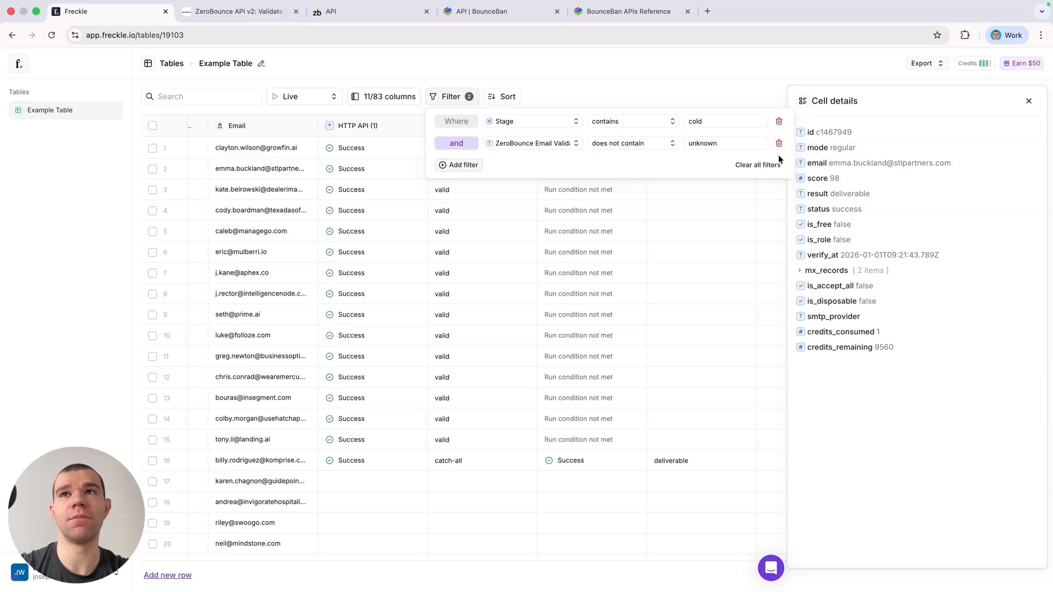
# Step: Remove the ZeroBounce Email Validation 'does not contain unknown' condition from the table's filters
pyautogui.click(779, 144)
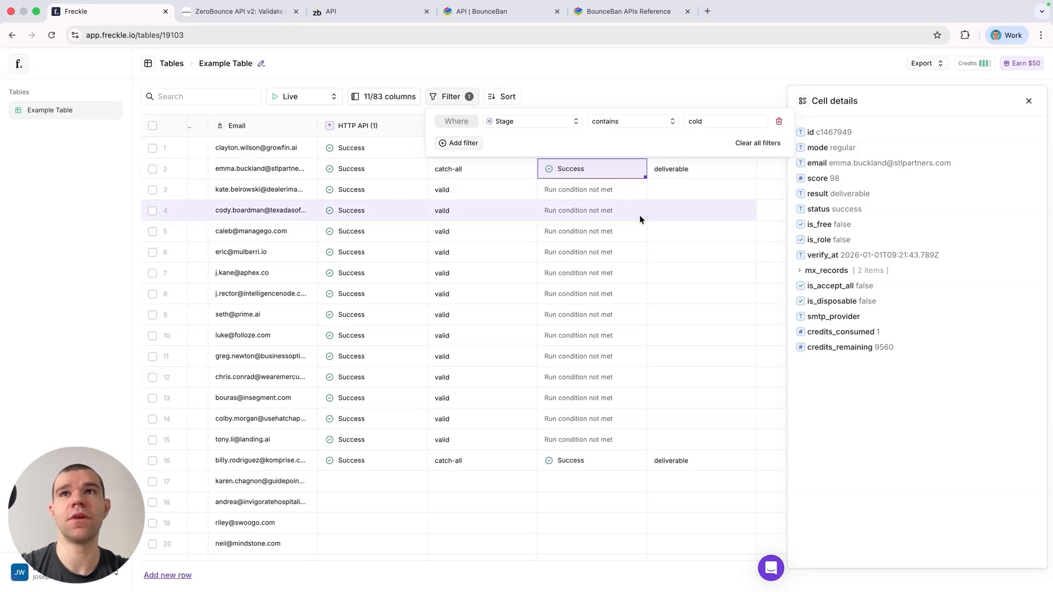
pyautogui.click(650, 71)
# Step: Run the HTTP API (1) cell individually for each row from 17 through 26
pyautogui.scroll(-3, 609, 233)
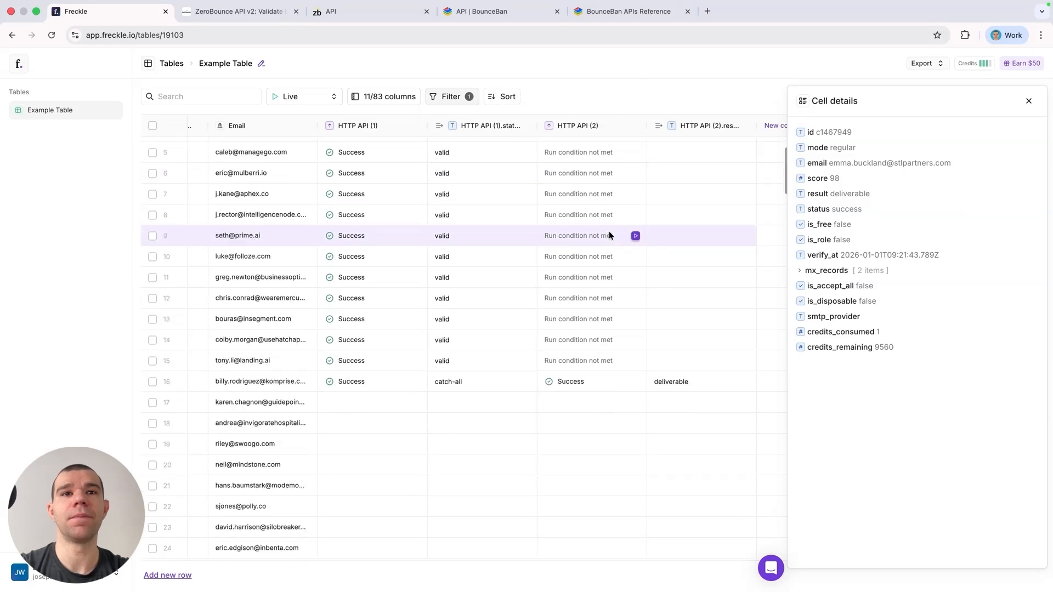
pyautogui.scroll(-2, 609, 235)
pyautogui.click(416, 352)
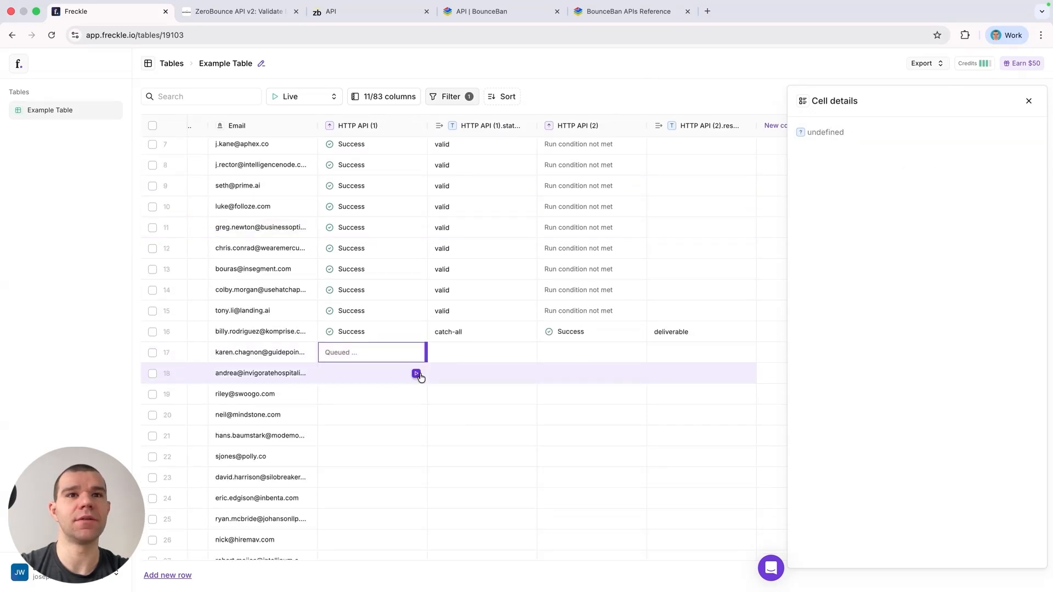
pyautogui.click(416, 373)
pyautogui.click(416, 395)
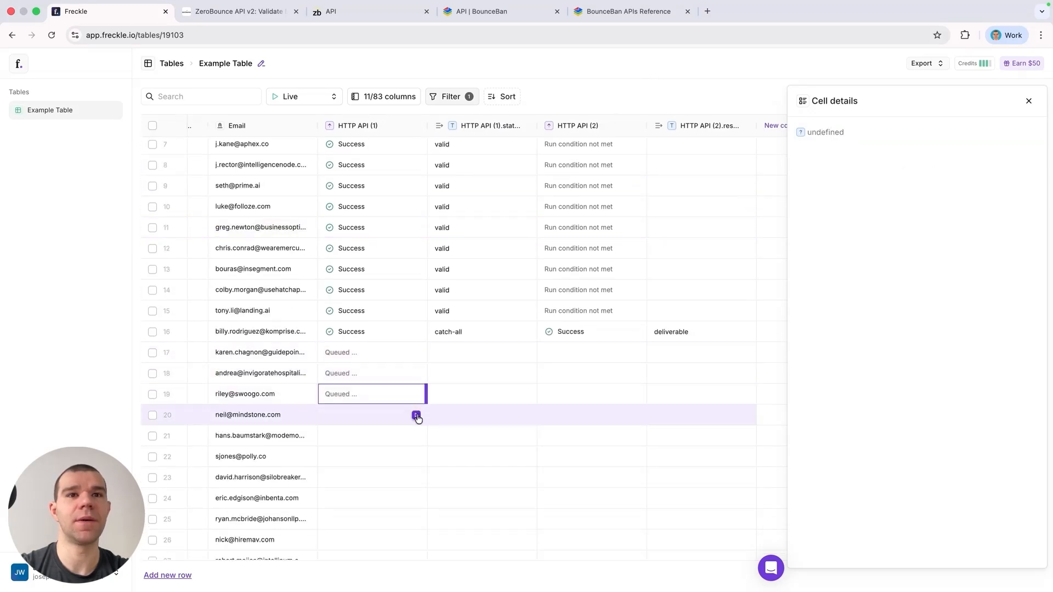
pyautogui.click(416, 415)
pyautogui.click(416, 436)
pyautogui.click(416, 457)
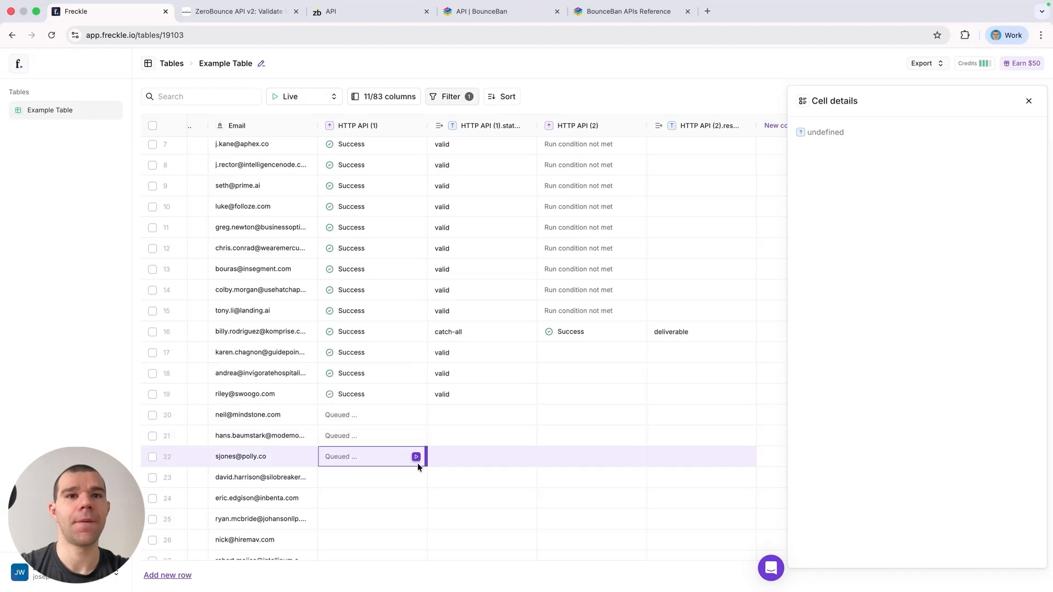
pyautogui.click(416, 477)
pyautogui.click(416, 498)
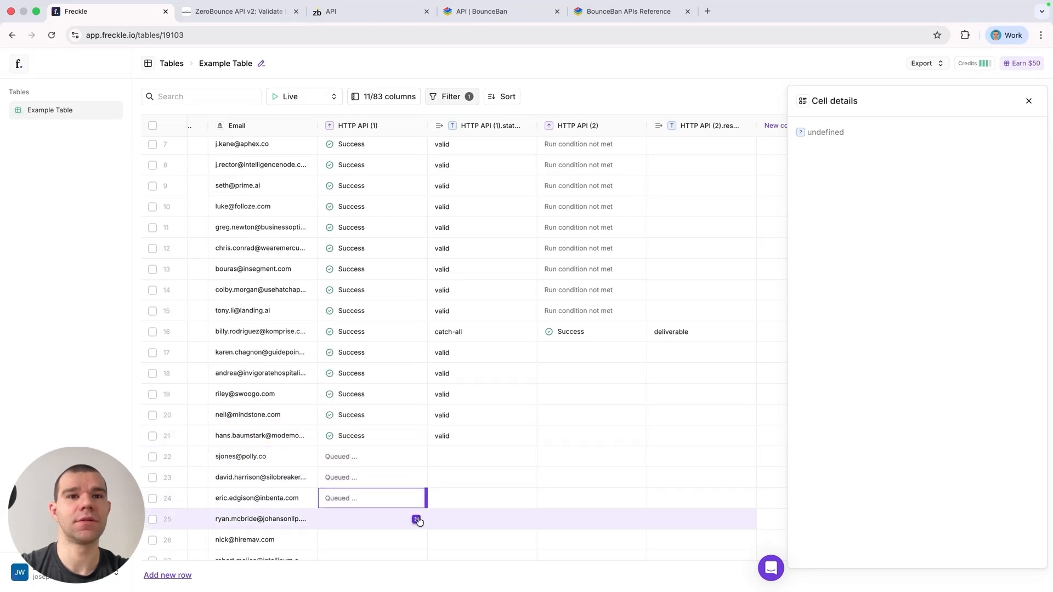
pyautogui.click(417, 519)
pyautogui.scroll(-3, 417, 505)
pyautogui.click(416, 420)
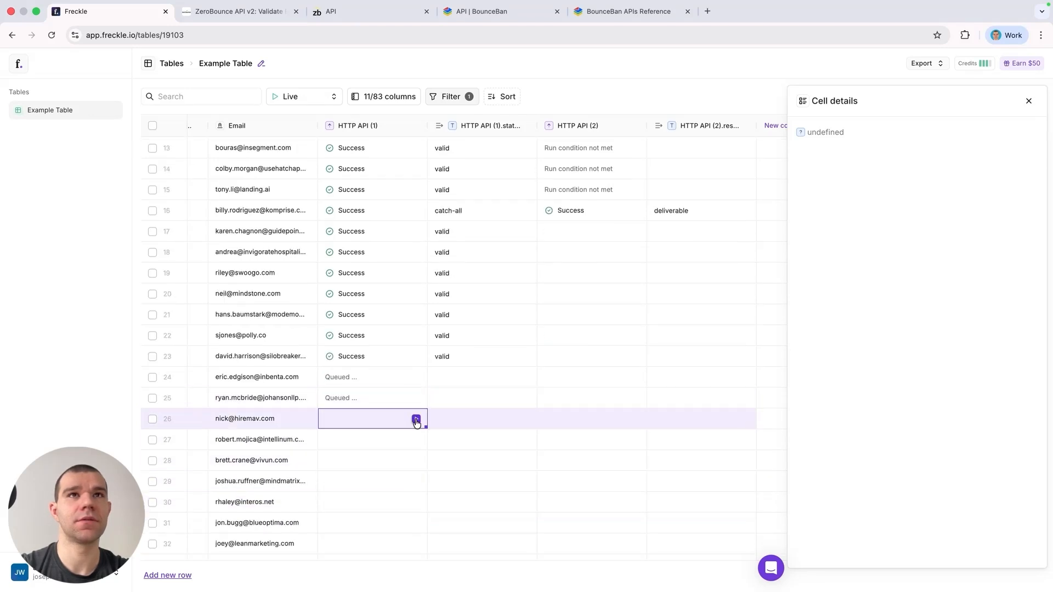
pyautogui.click(416, 420)
# Step: Run the HTTP API (1) cell for rows 27 and 28
pyautogui.click(451, 97)
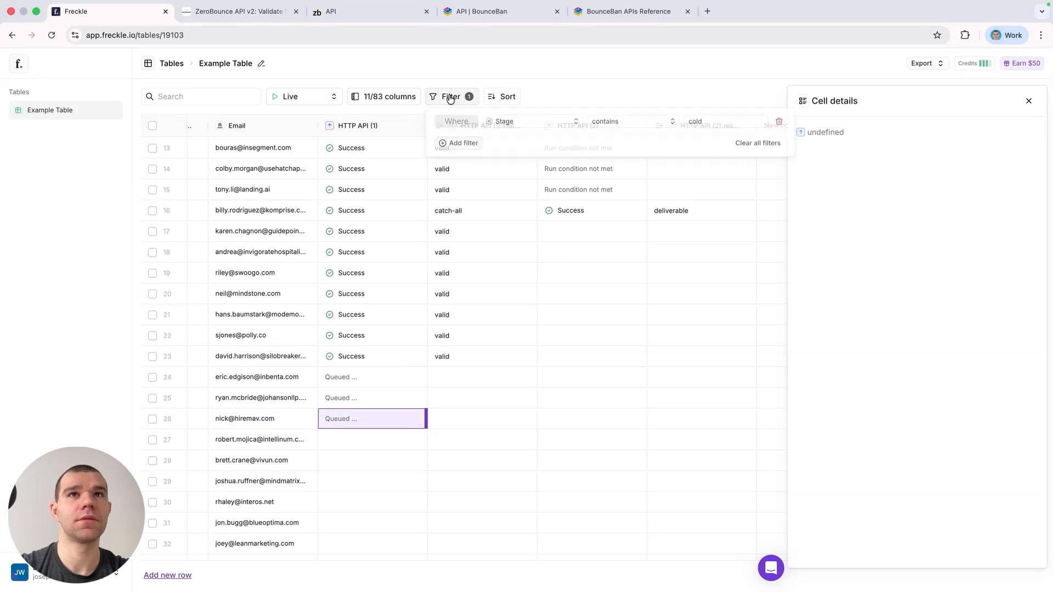
pyautogui.click(524, 81)
pyautogui.click(416, 440)
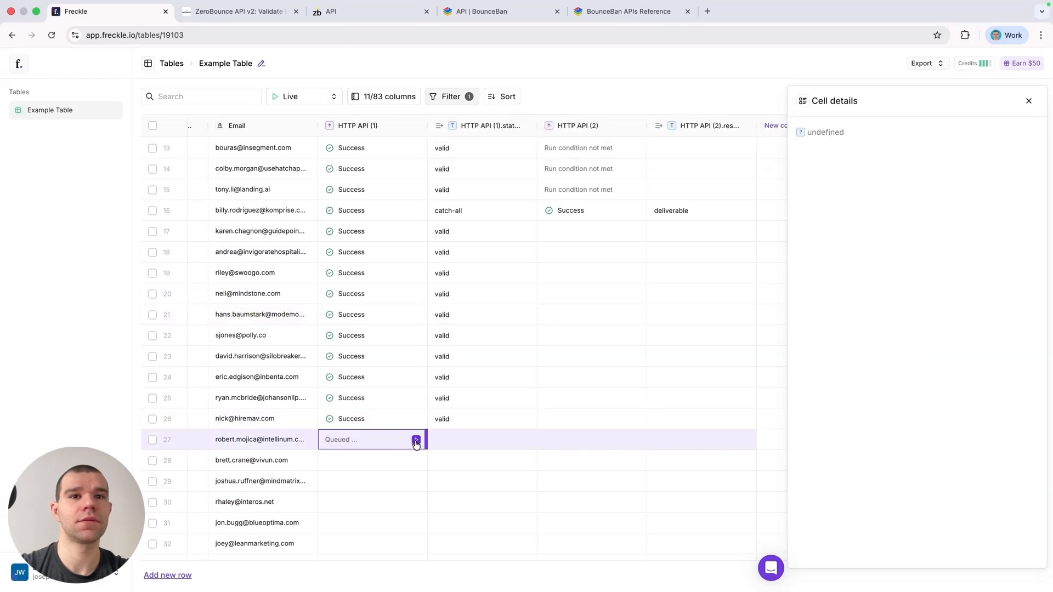
pyautogui.click(417, 461)
# Step: Run the HTTP API (2) cell individually for rows 17 through 23
pyautogui.click(636, 232)
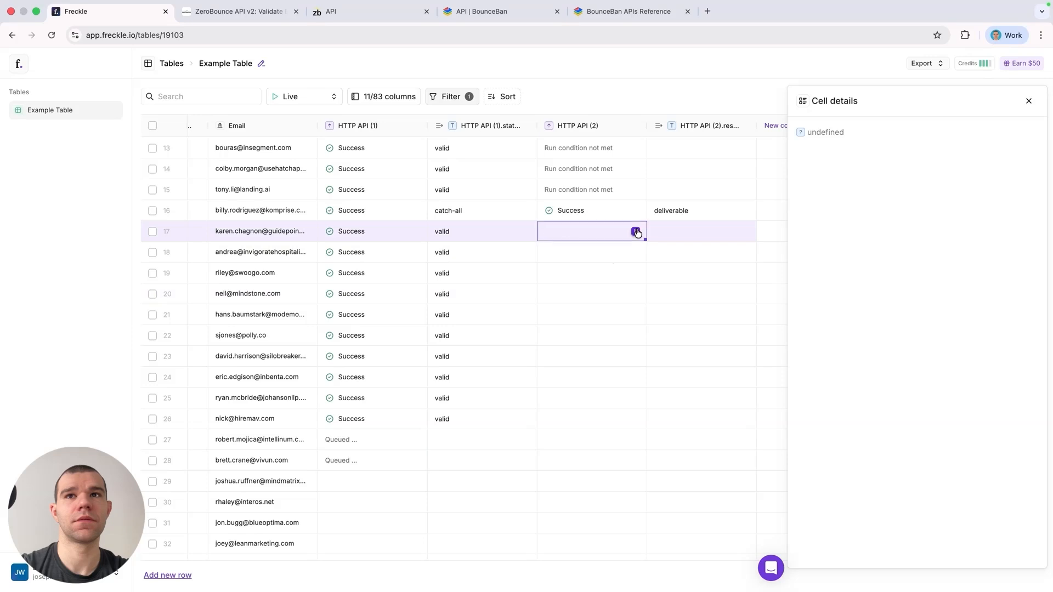
pyautogui.click(636, 252)
pyautogui.click(636, 273)
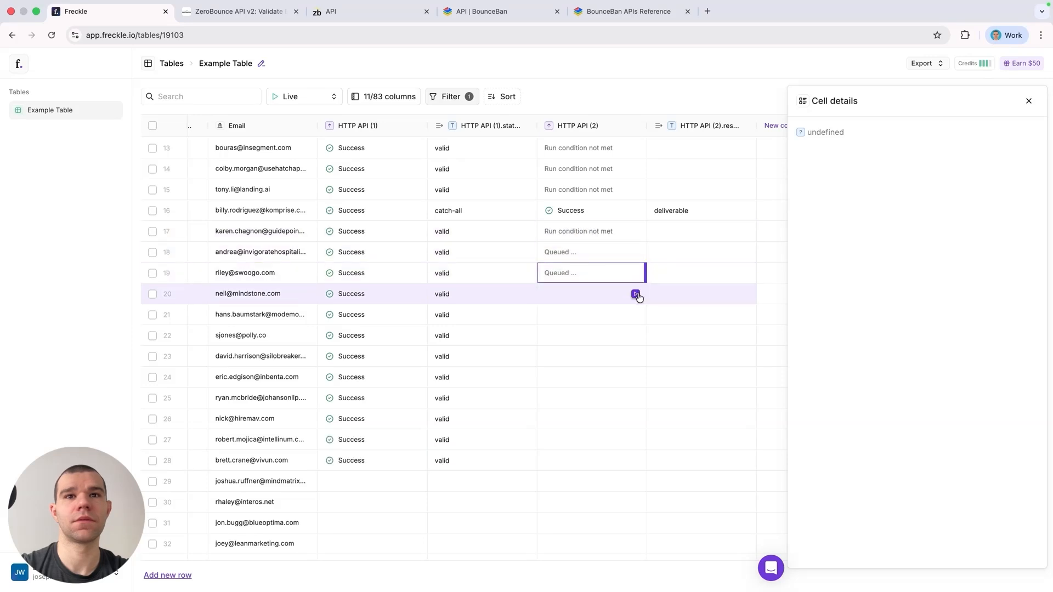
pyautogui.click(636, 294)
pyautogui.click(637, 314)
pyautogui.click(636, 335)
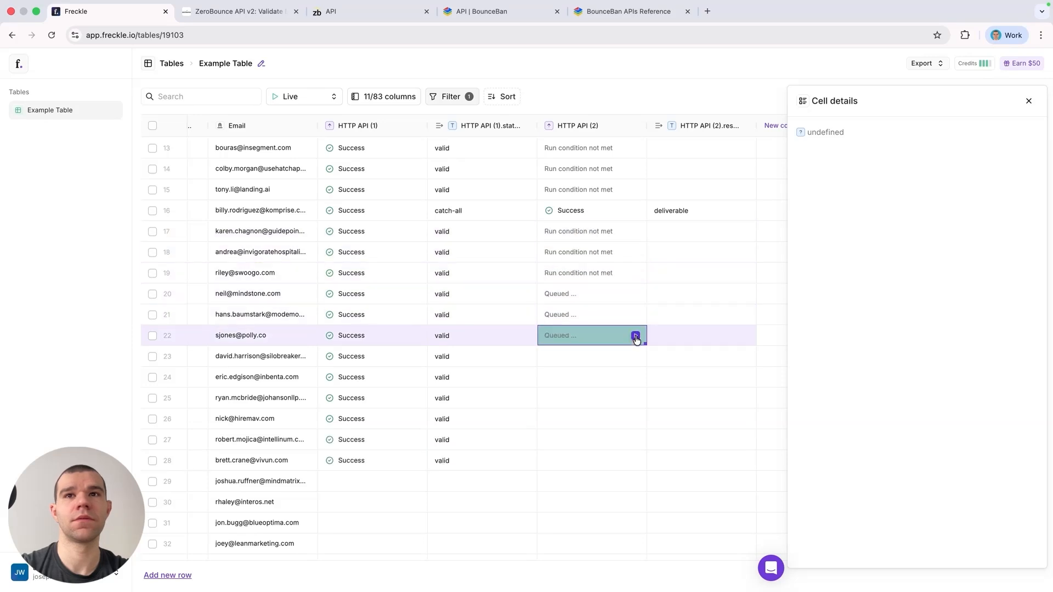
pyautogui.click(636, 357)
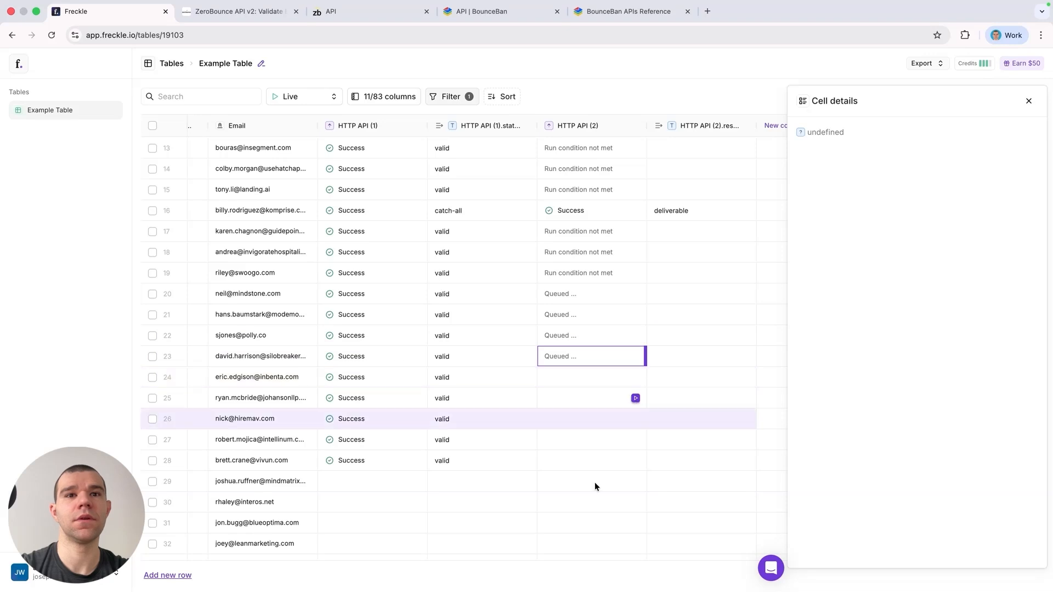
# Step: Run the HTTP API (1) cell individually for rows 29 through 34
pyautogui.click(416, 481)
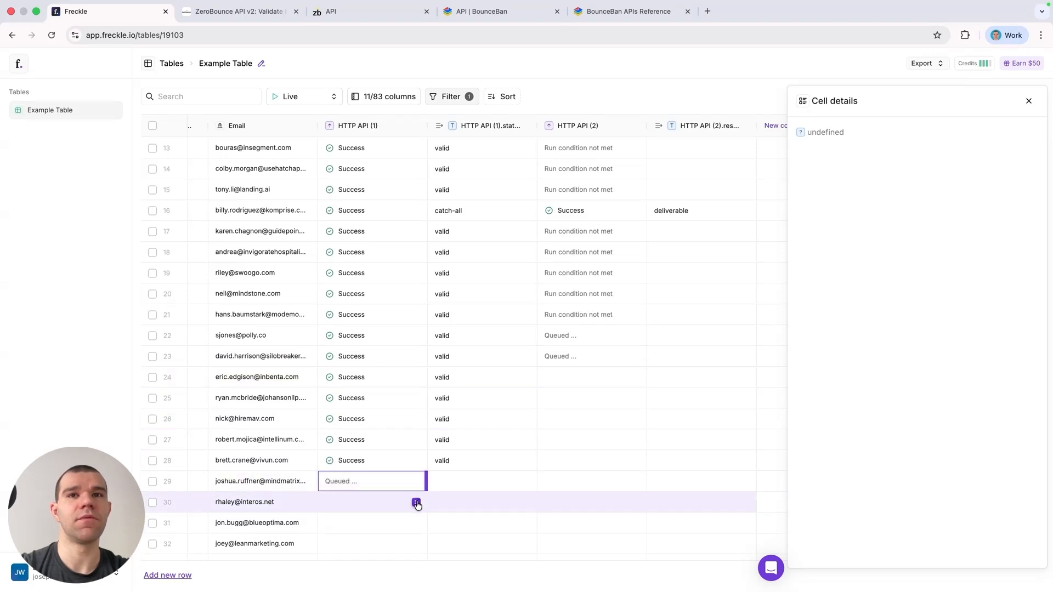
pyautogui.click(416, 503)
pyautogui.scroll(-5, 411, 387)
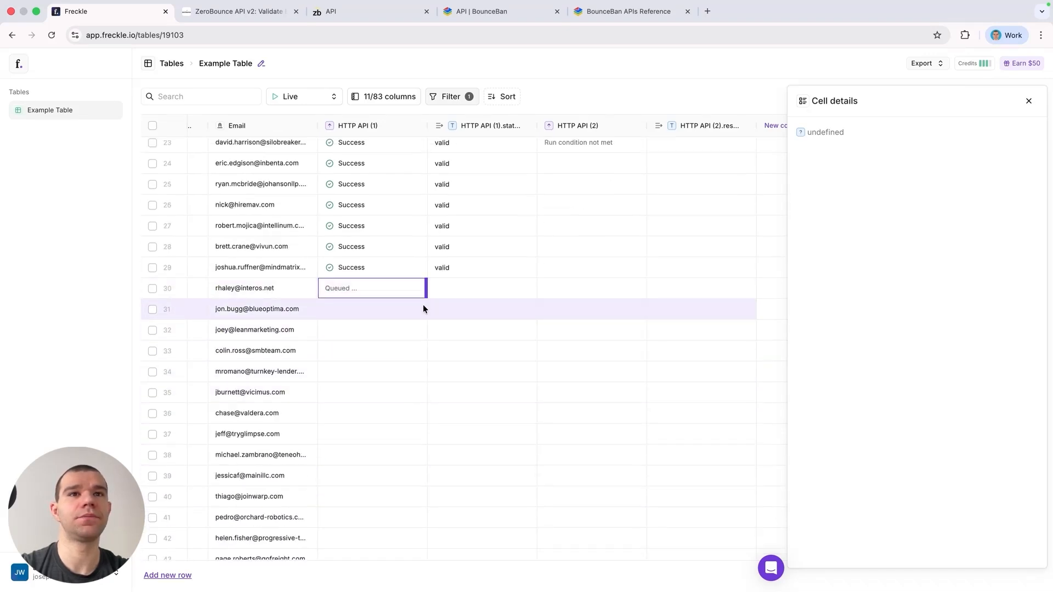
pyautogui.click(416, 309)
pyautogui.click(417, 330)
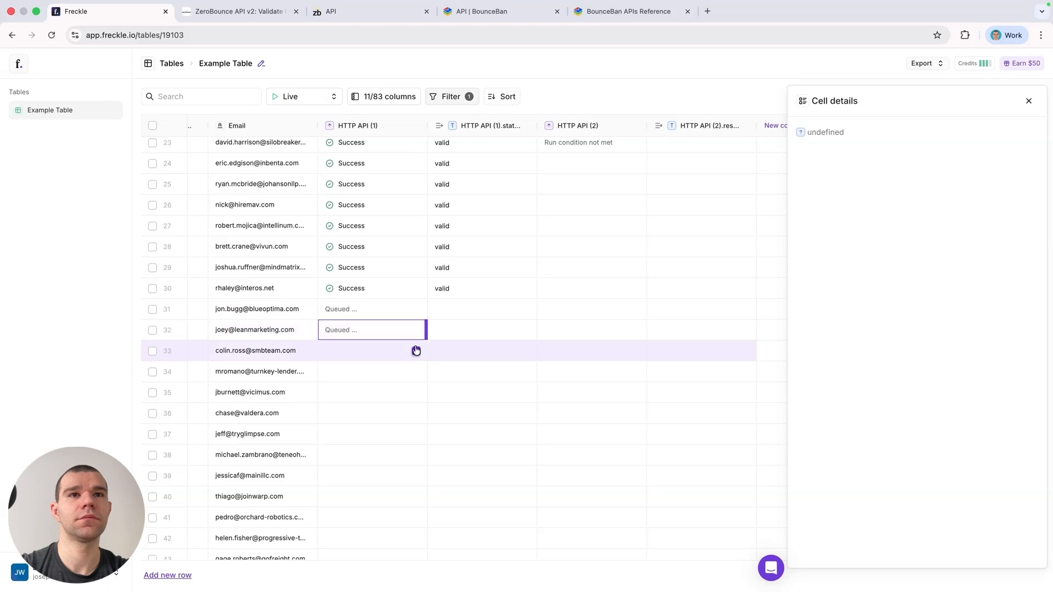
pyautogui.click(417, 350)
pyautogui.click(416, 371)
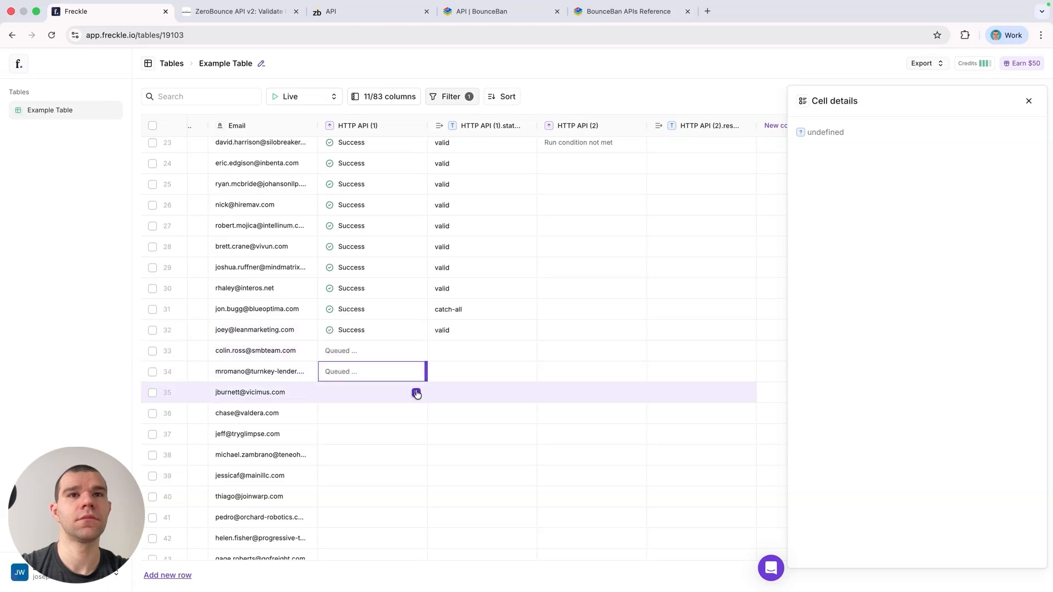
# Step: Run the HTTP API (2) cell for row 31
pyautogui.scroll(2, 512, 311)
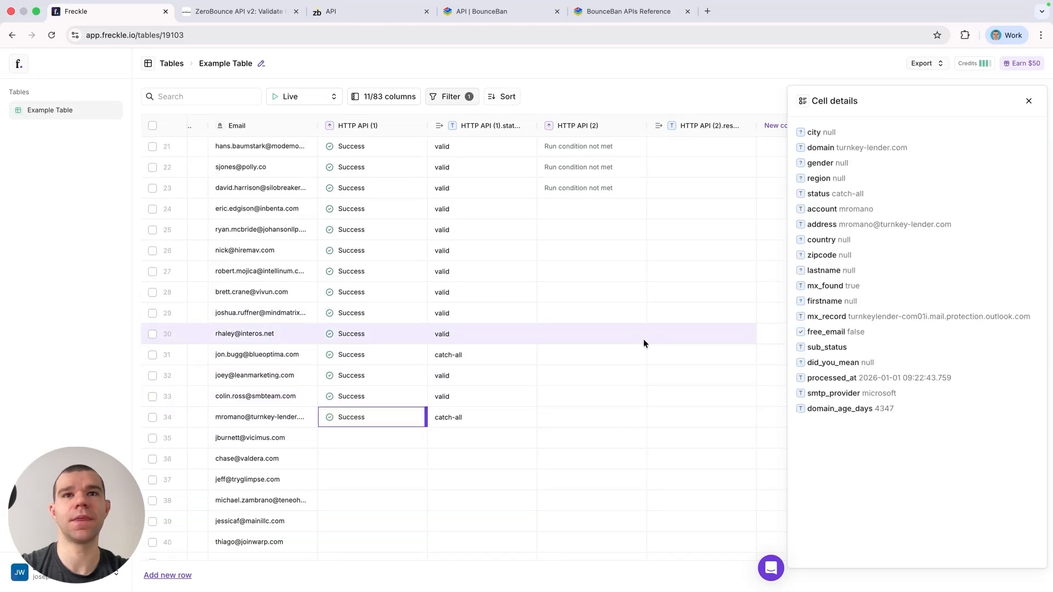
pyautogui.click(637, 359)
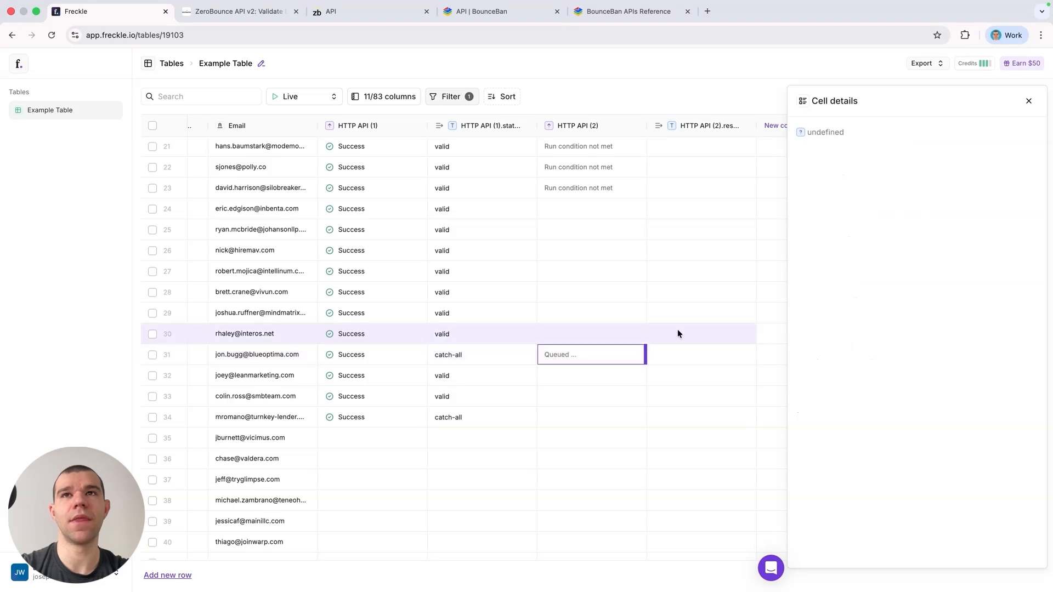
# Step: Add a filter on the HTTP API (2).result column: does not contain 'undeliverable'
pyautogui.hscroll(2, 678, 331)
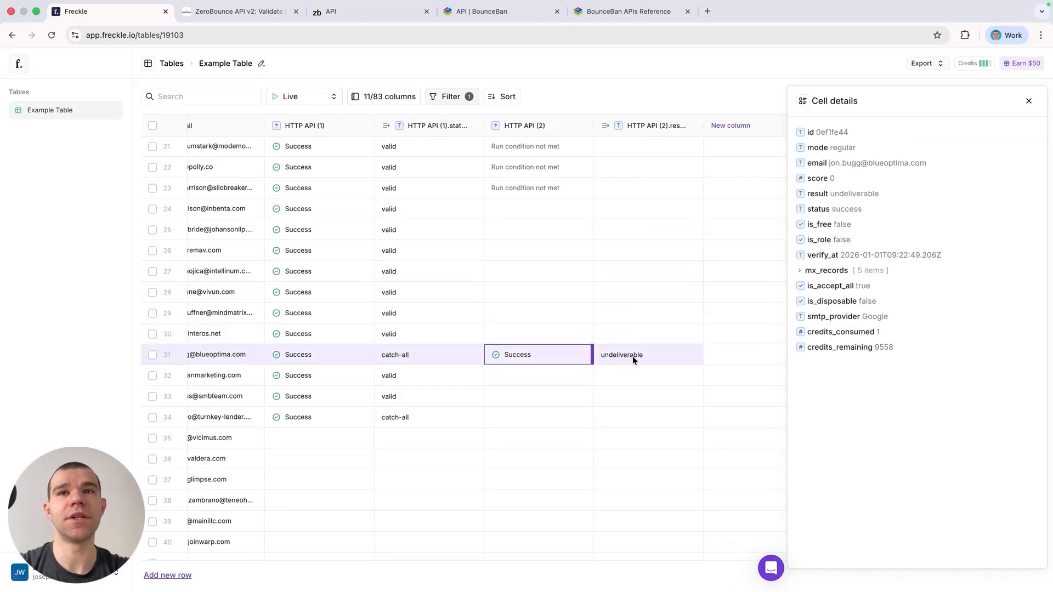
pyautogui.click(657, 126)
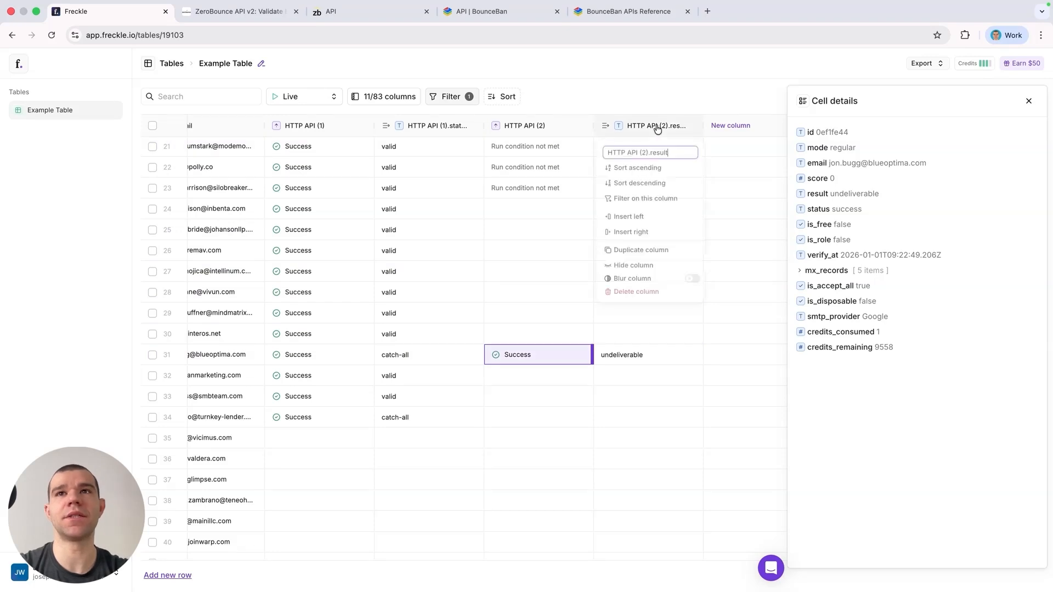
pyautogui.click(658, 200)
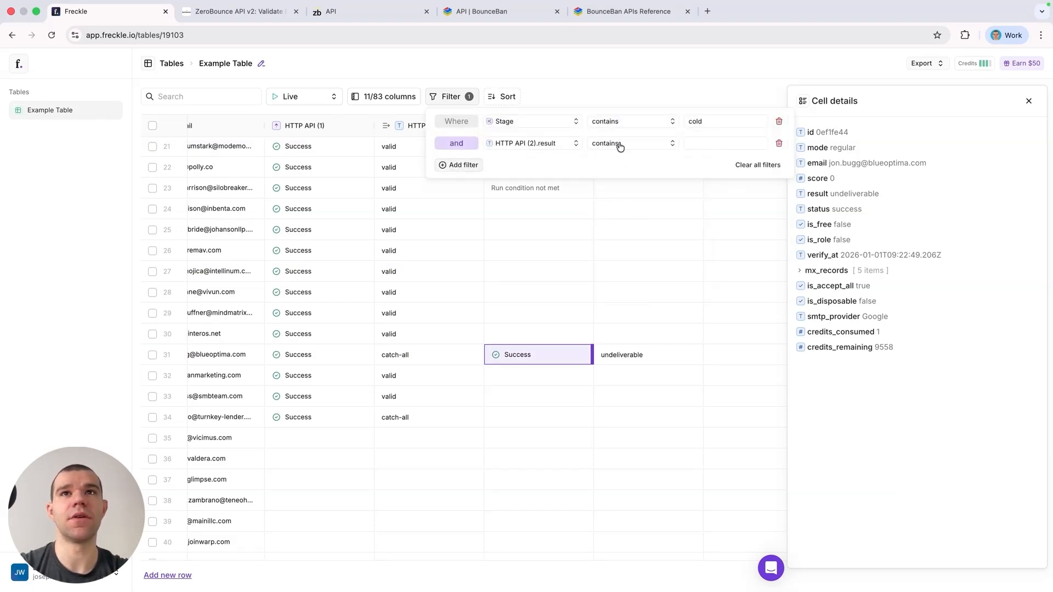
pyautogui.click(626, 144)
pyautogui.click(628, 179)
pyautogui.click(714, 141)
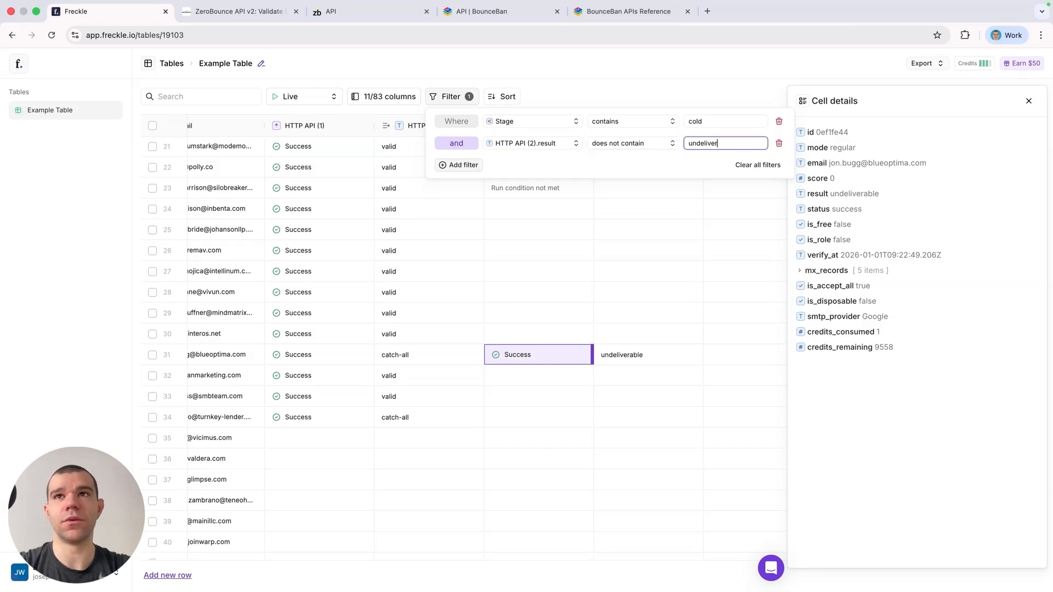
pyautogui.write('undeliverable')
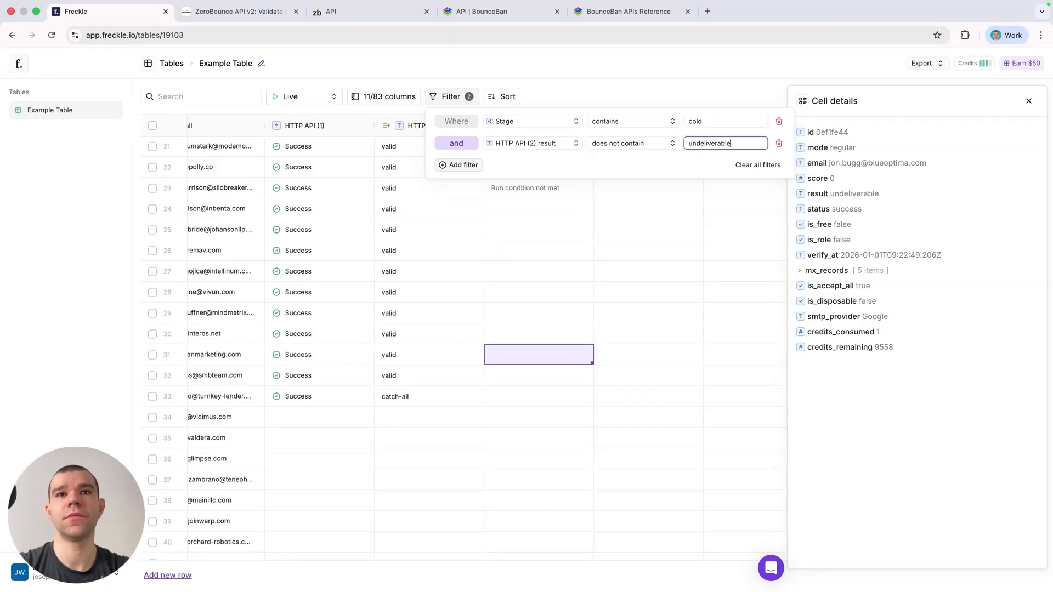
pyautogui.click(652, 77)
# Step: Close the cell details panel
pyautogui.scroll(5, 588, 237)
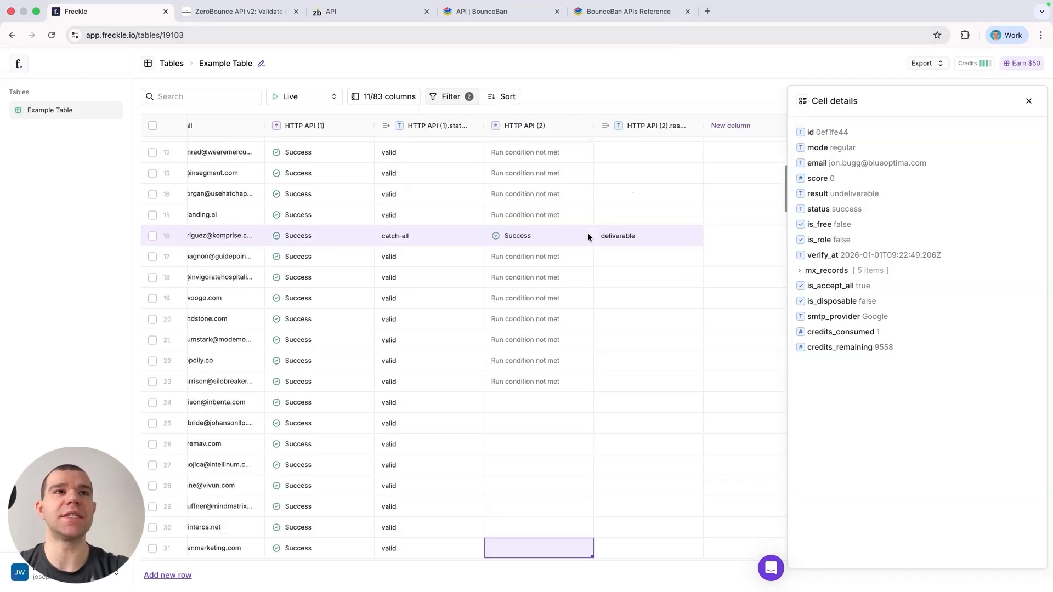
pyautogui.hscroll(-10, 587, 232)
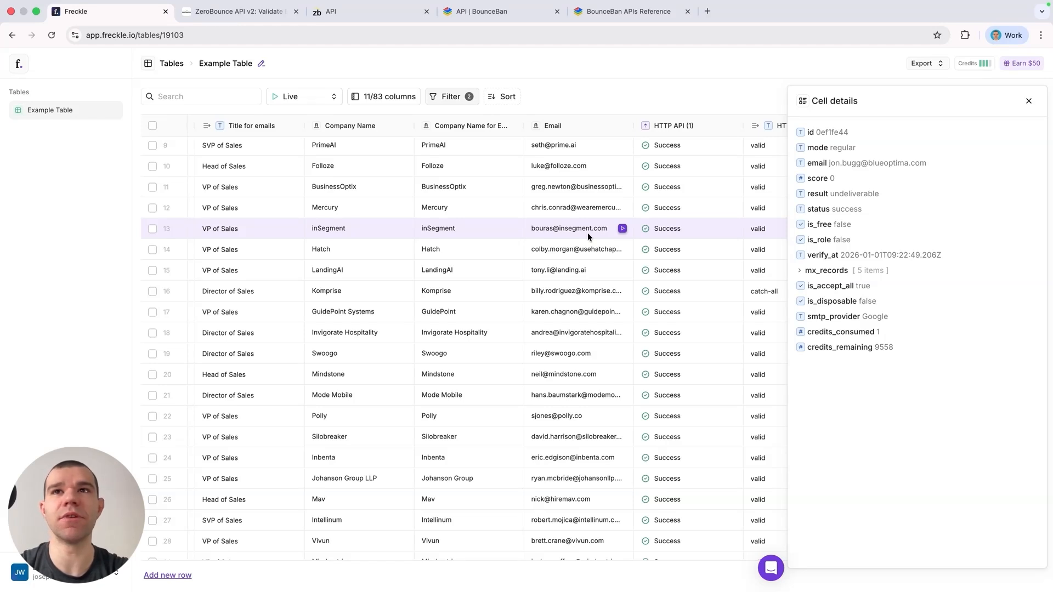
pyautogui.click(1028, 101)
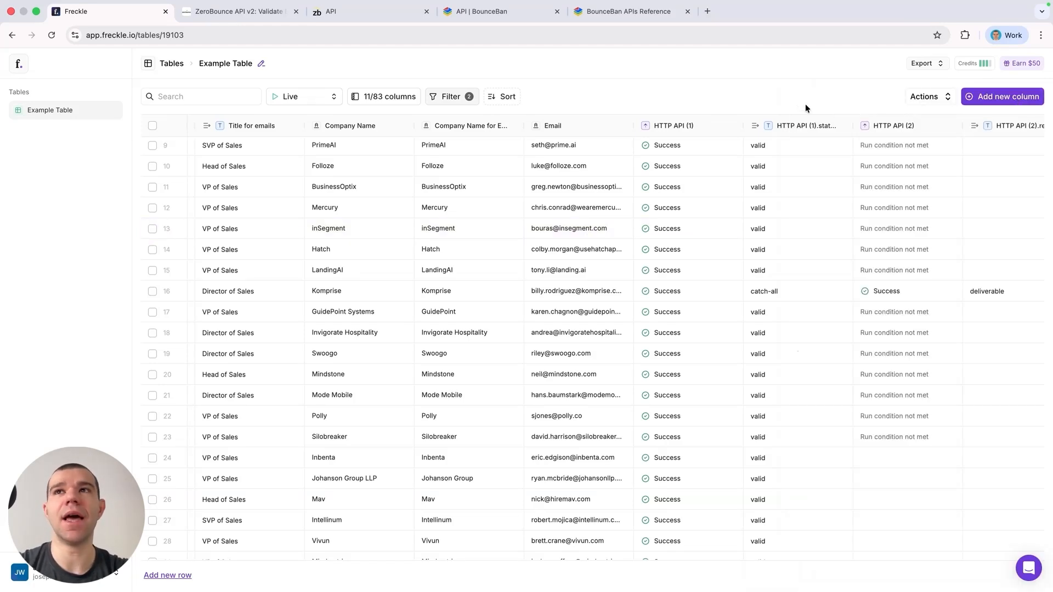